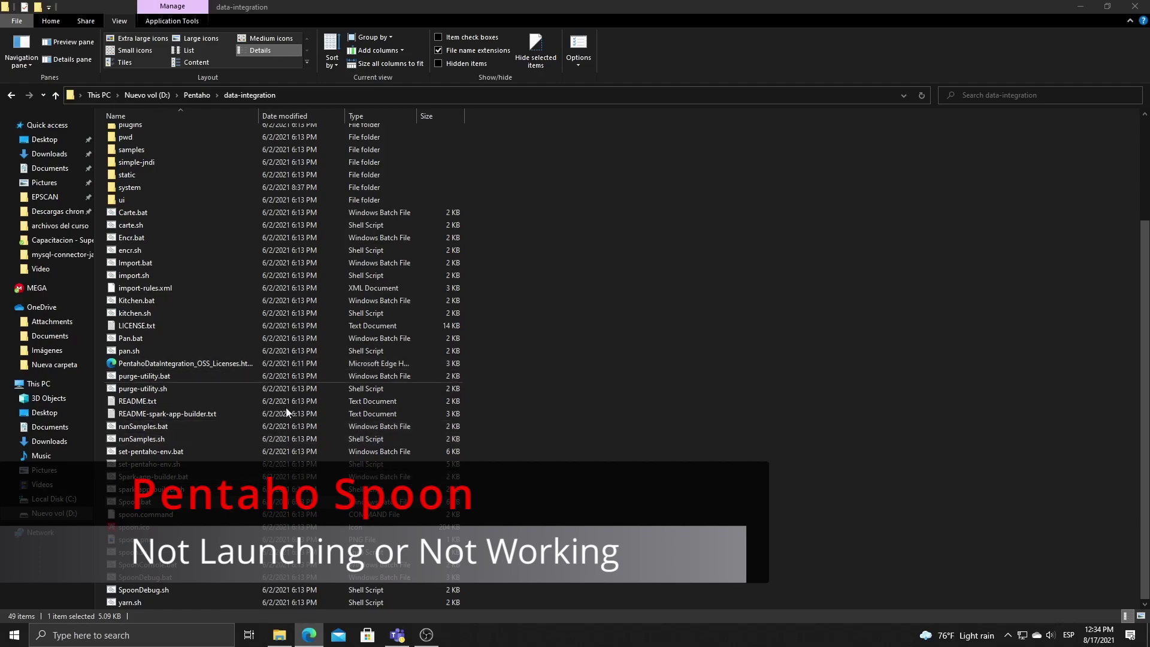
Open this PC's properties and search the settings for "advanced sys" to view the advanced system settings.
{"action": "left_click", "coordinate": [375, 491]}
{"action": "left_click", "coordinate": [374, 500]}
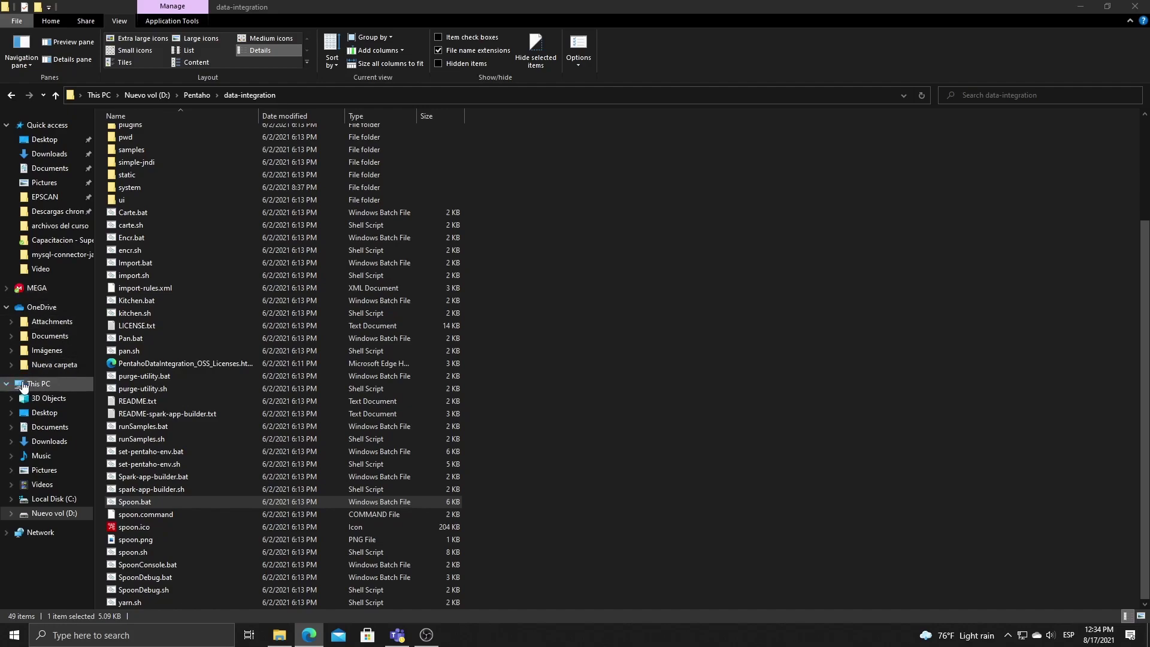
{"action": "right_click", "coordinate": [35, 384]}
{"action": "left_click", "coordinate": [37, 539]}
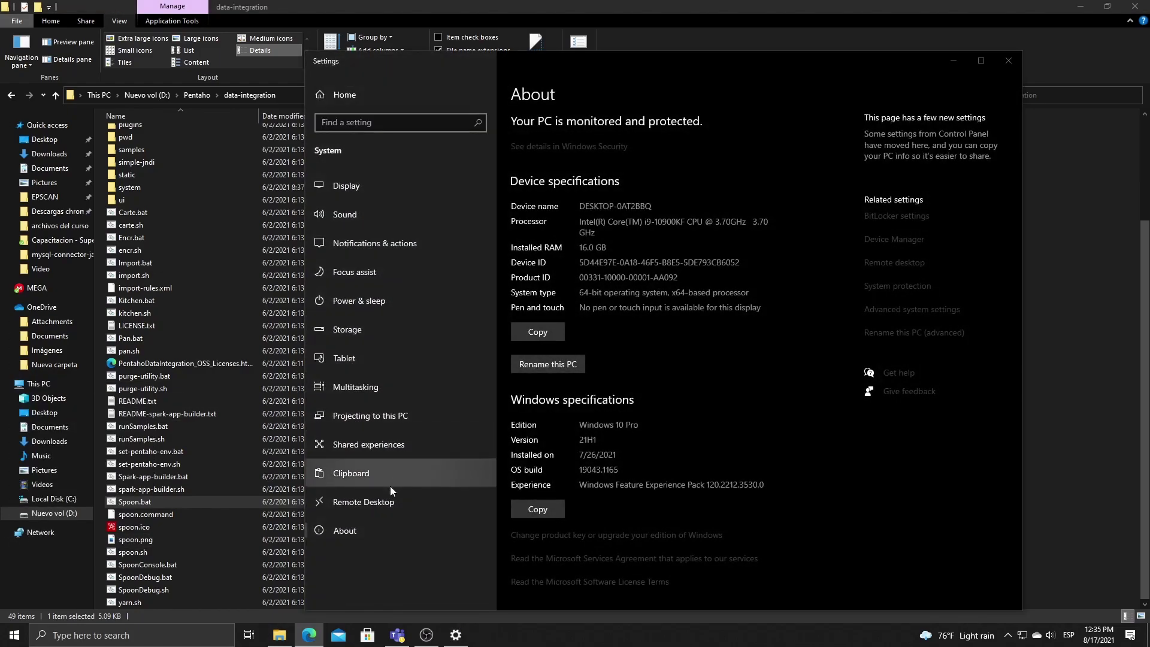
{"action": "key", "text": "alt+F4"}
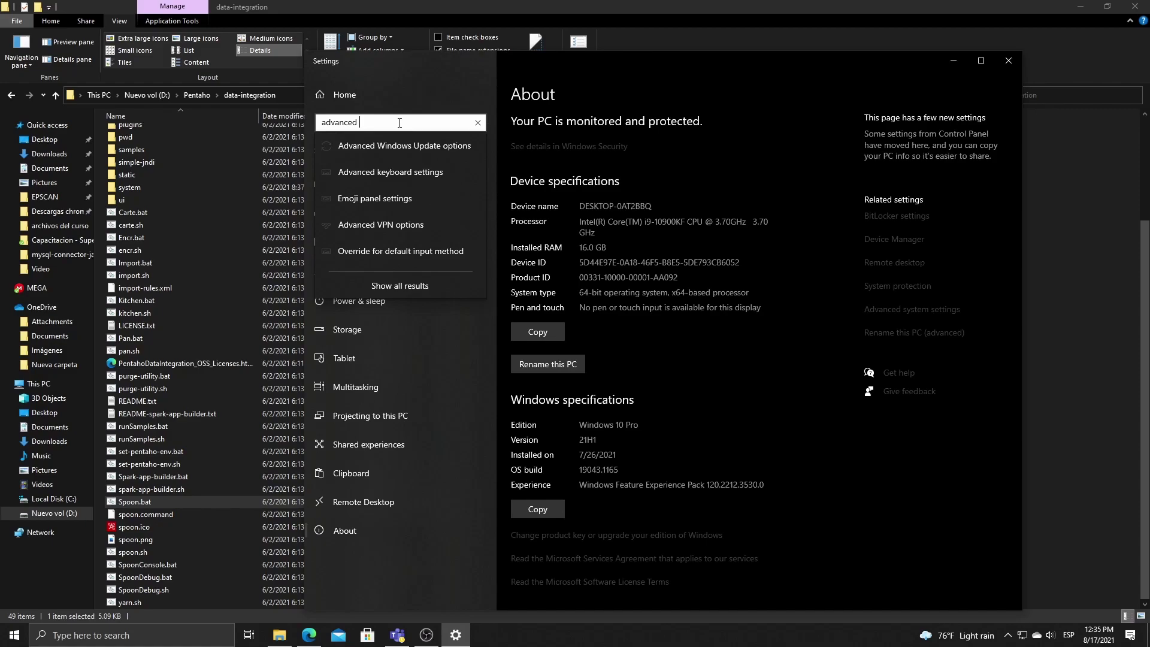
{"action": "type", "text": "sys"}
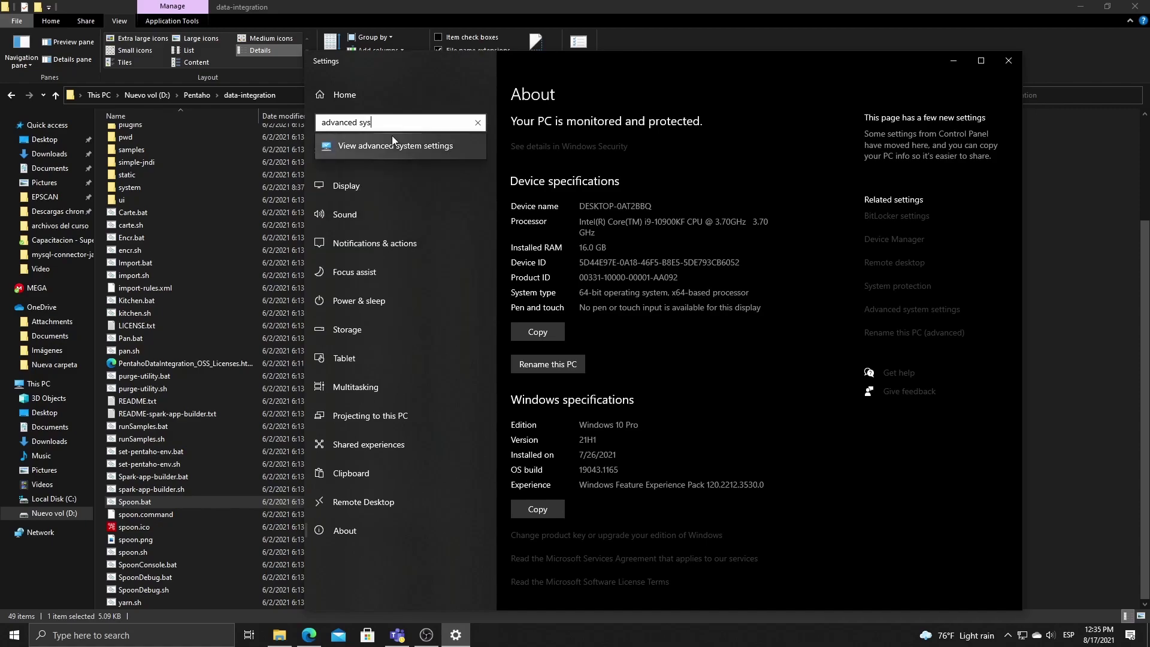
{"action": "left_click", "coordinate": [388, 145]}
Open the environment variables and start a new user variable named PENTAHO_JAVA_HOME.
{"action": "left_click_drag", "start_coordinate": [159, 72], "coordinate": [544, 140]}
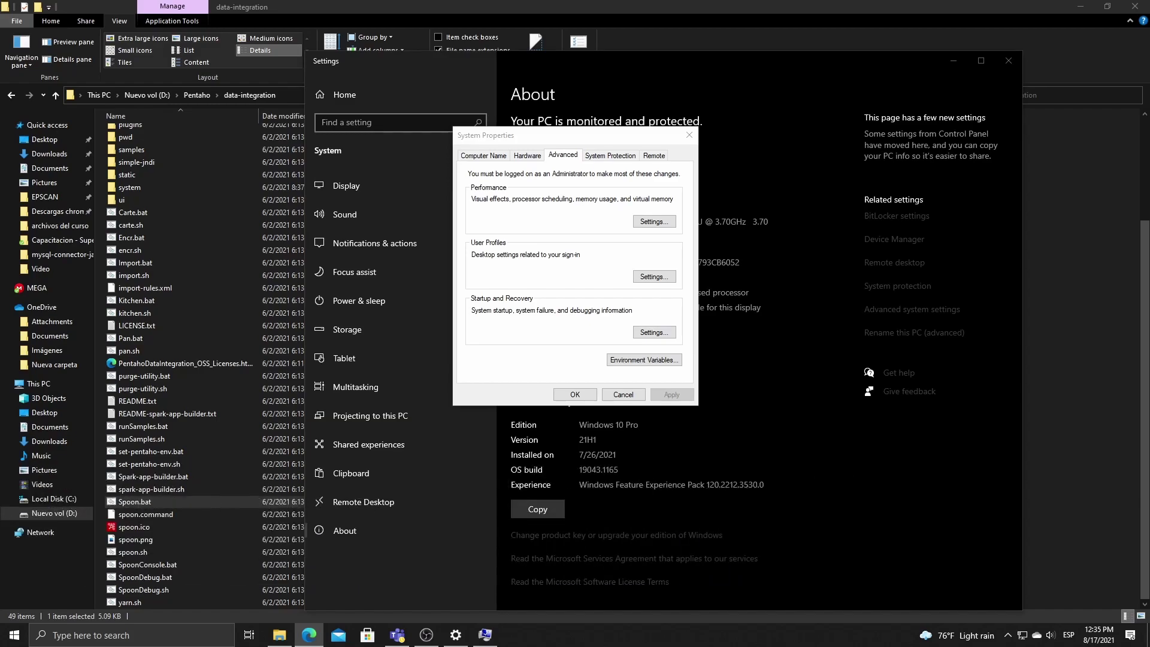
{"action": "left_click", "coordinate": [633, 362]}
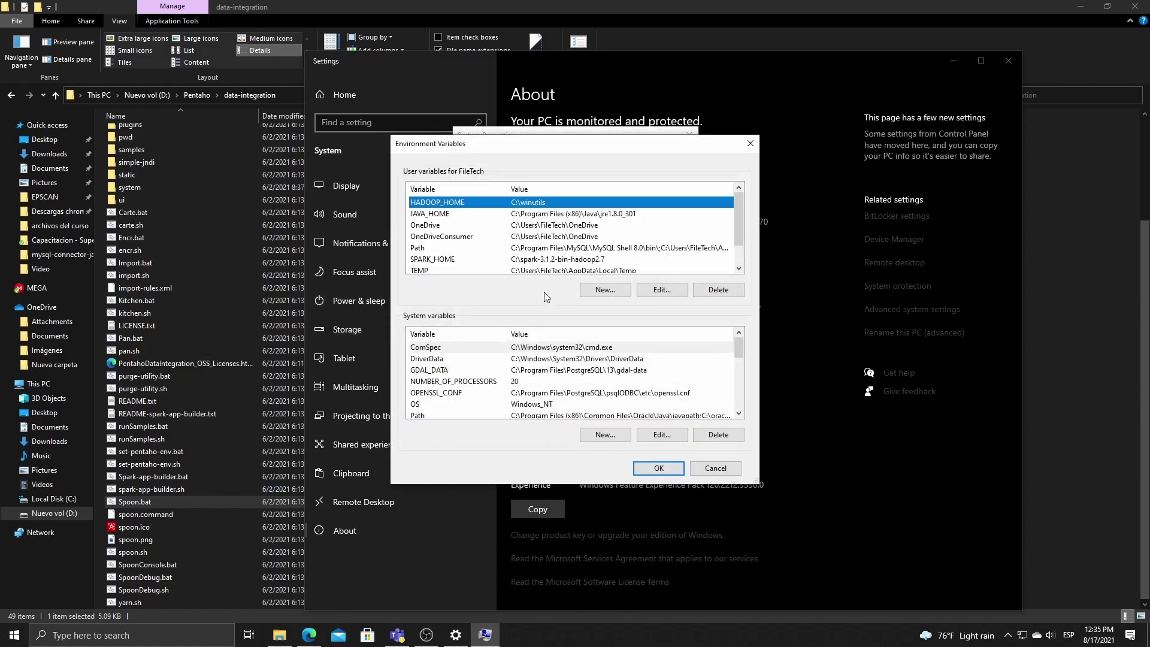
{"action": "left_click", "coordinate": [606, 291]}
{"action": "type", "text": "PENTAHO_JAVA_HOME"}
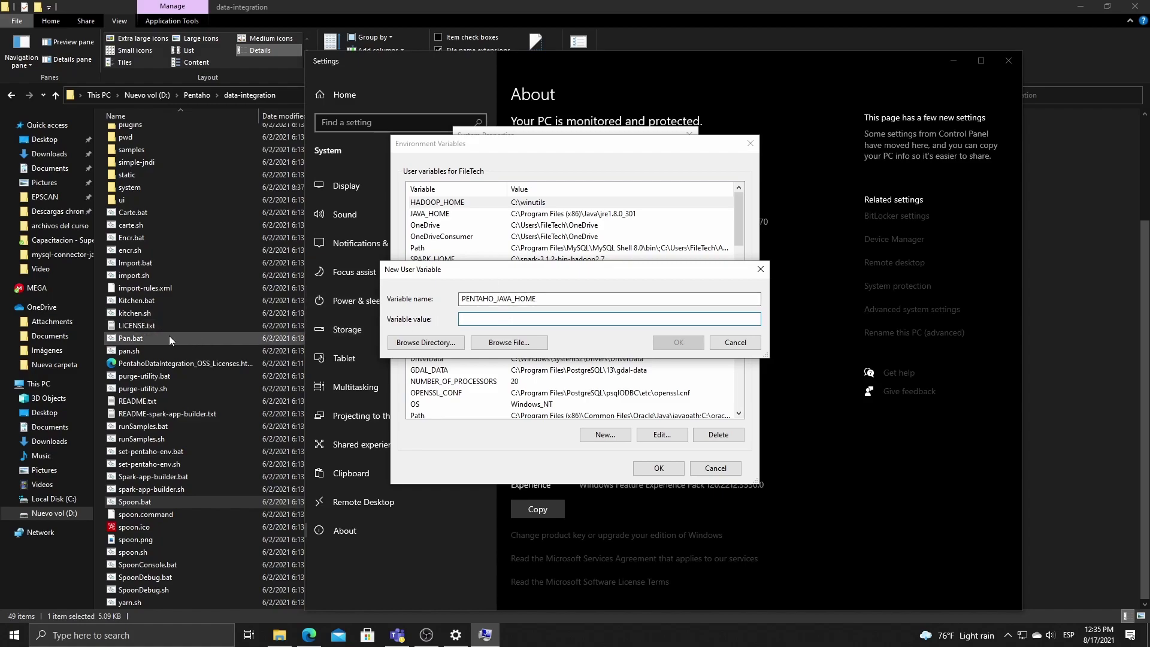
Switch to File Explorer and inspect the jre1.8.0_301 folder in C:\Program Files (x86)\Java.
{"action": "left_click", "coordinate": [279, 635]}
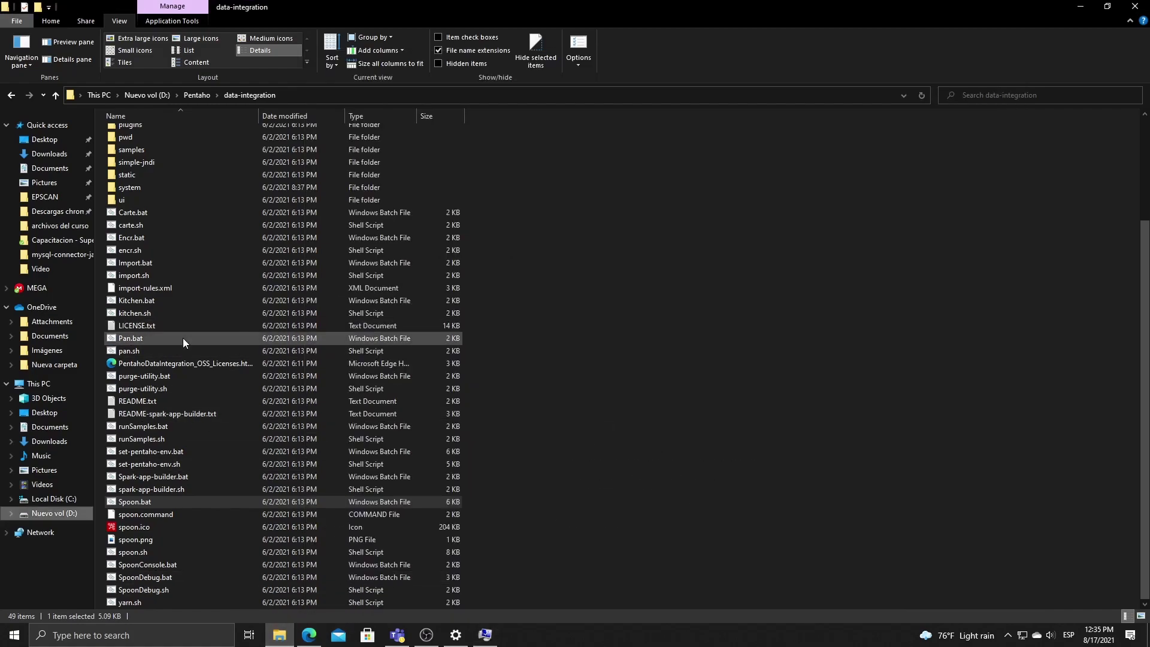
{"action": "left_click", "coordinate": [89, 497]}
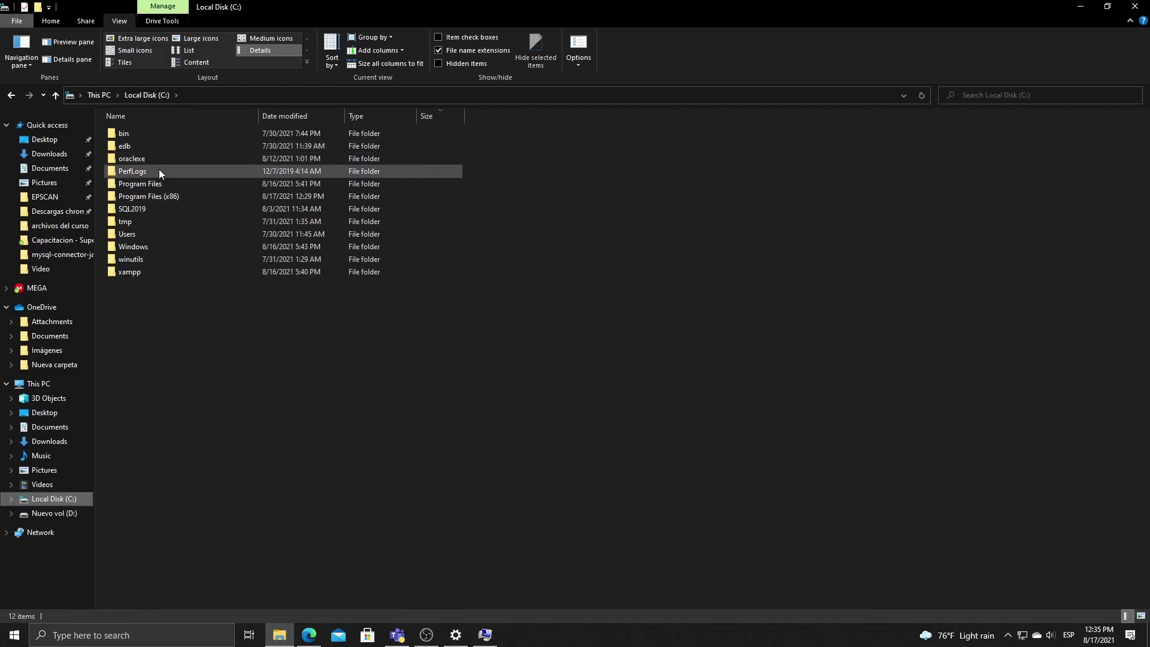
{"action": "left_click", "coordinate": [156, 197]}
{"action": "double_click", "coordinate": [167, 195]}
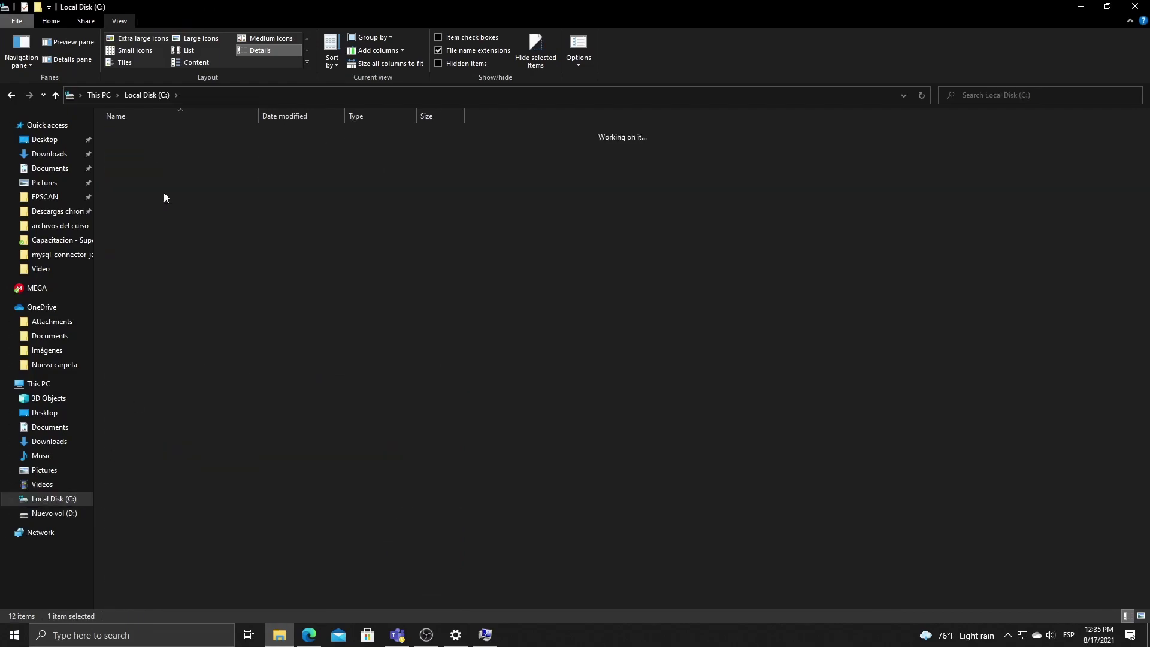
{"action": "double_click", "coordinate": [169, 244]}
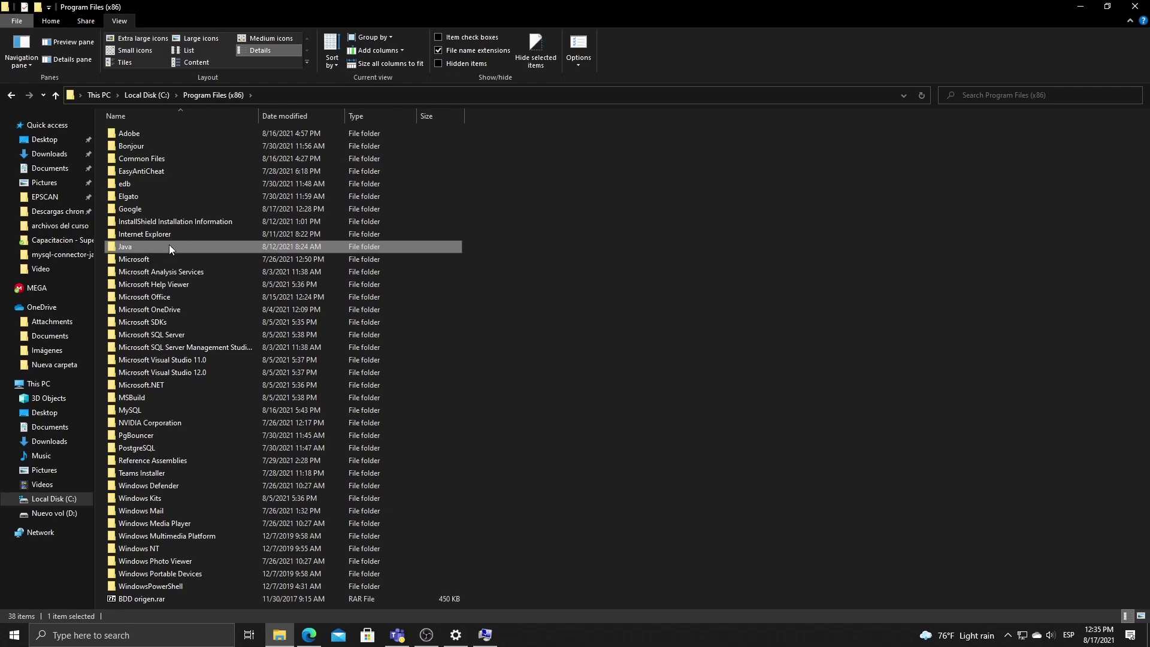
{"action": "left_click", "coordinate": [146, 147]}
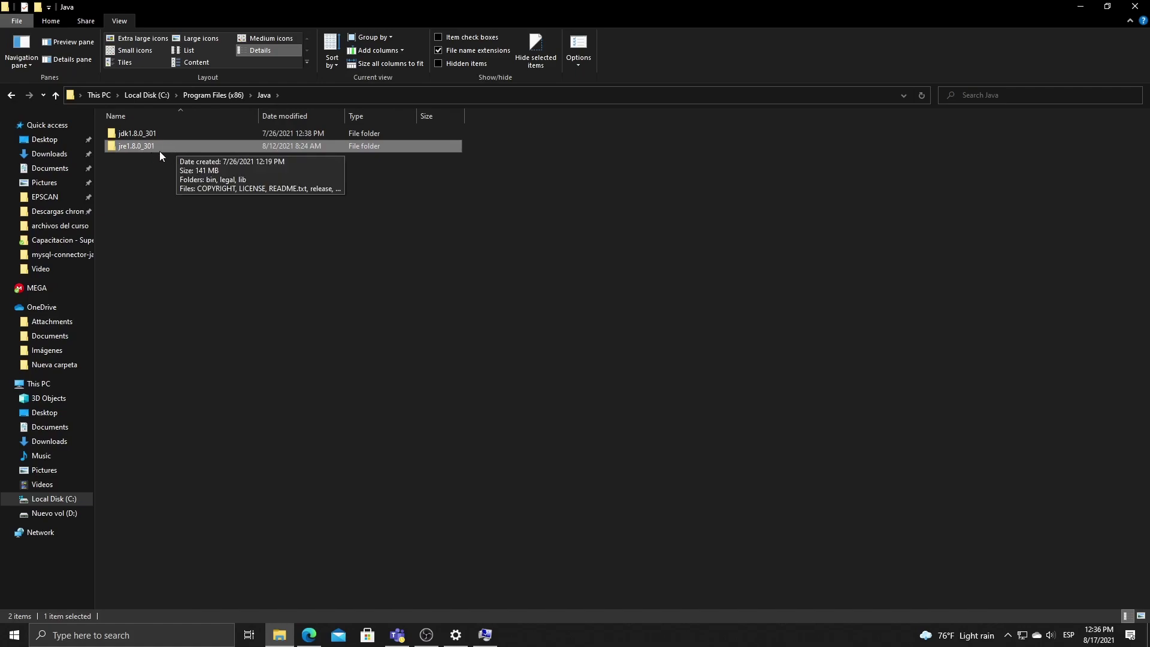
{"action": "double_click", "coordinate": [159, 150]}
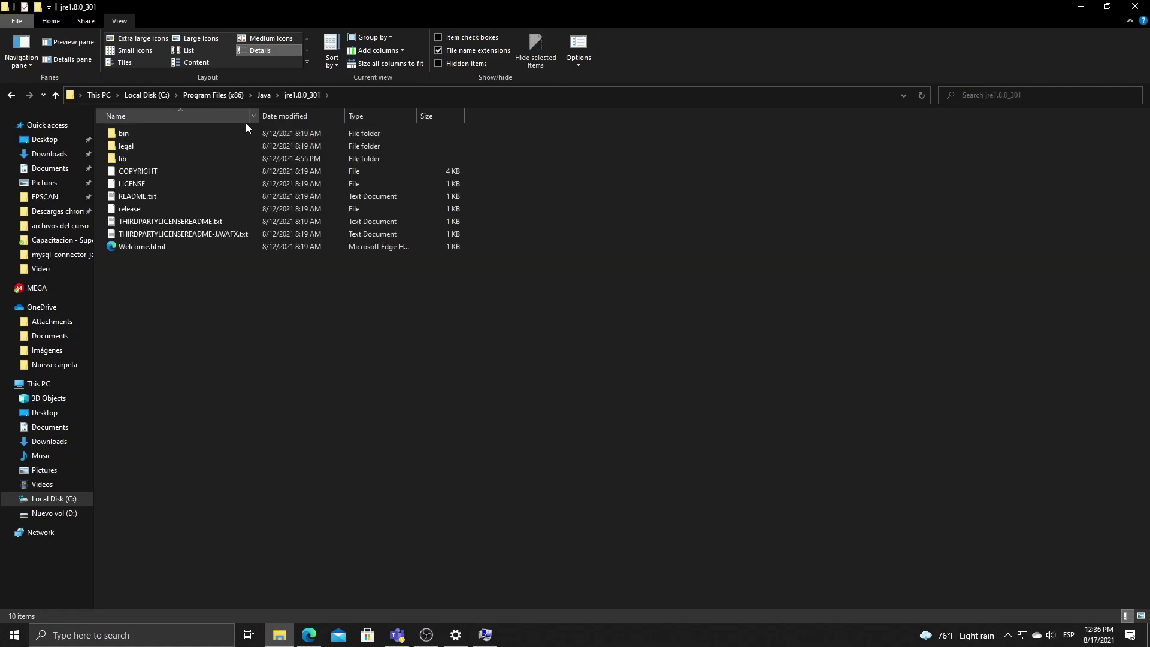
{"action": "left_click", "coordinate": [258, 97]}
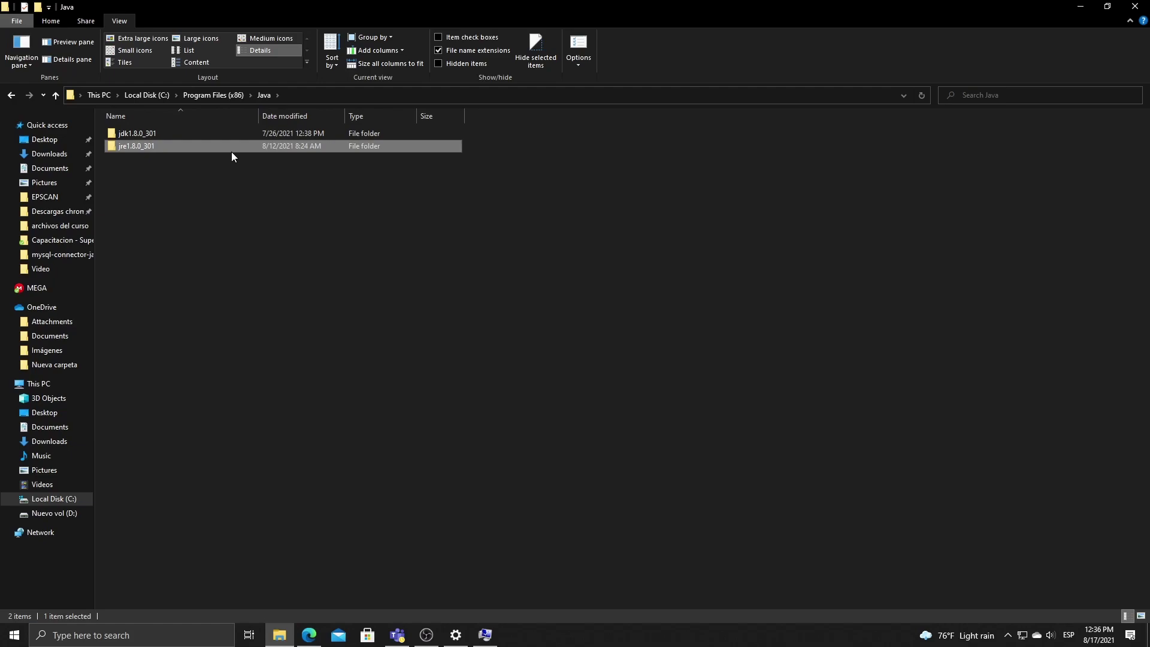
{"action": "mouse_move", "coordinate": [232, 153]}
Go to C:\Program Files\Java, check the contents of its jre1.8.0_301 folder and return to the Java folder.
{"action": "left_click", "coordinate": [309, 635]}
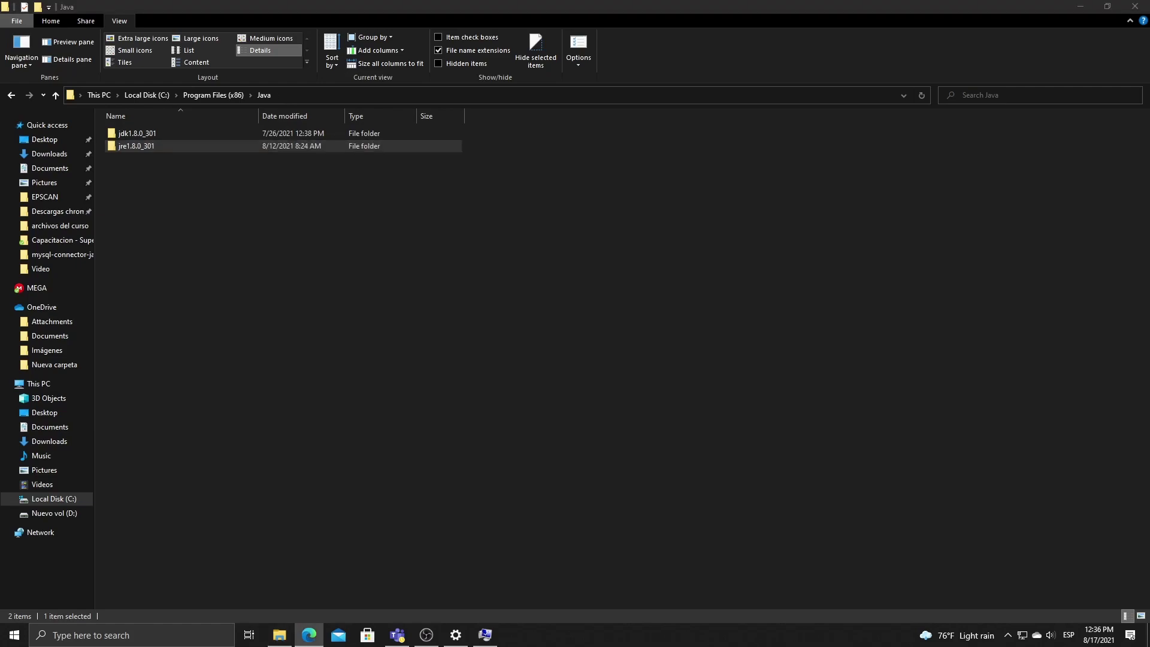
{"action": "left_click", "coordinate": [216, 95]}
{"action": "left_click", "coordinate": [147, 94]}
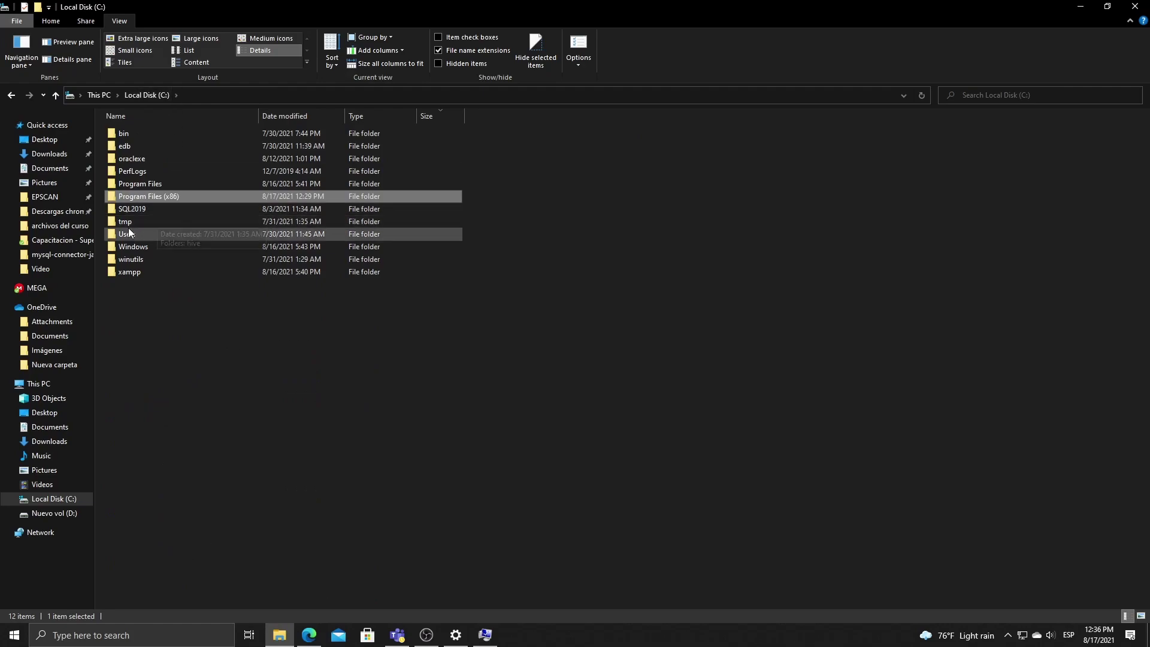
{"action": "double_click", "coordinate": [142, 187]}
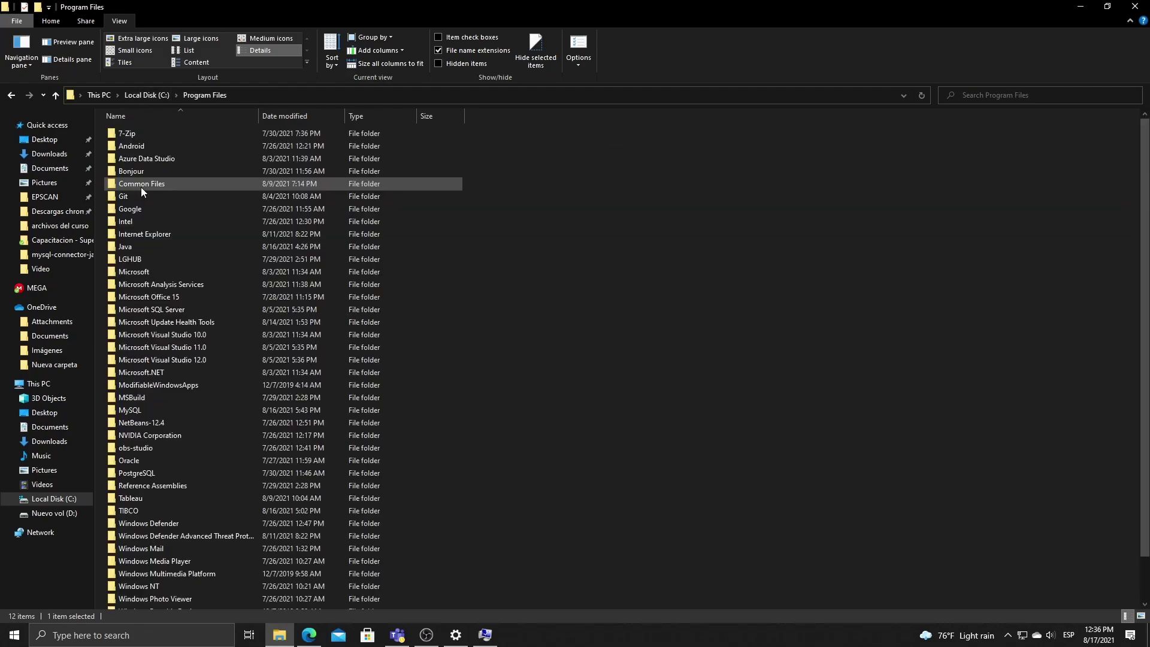
{"action": "double_click", "coordinate": [149, 247]}
{"action": "left_click", "coordinate": [147, 134]}
{"action": "double_click", "coordinate": [146, 134]}
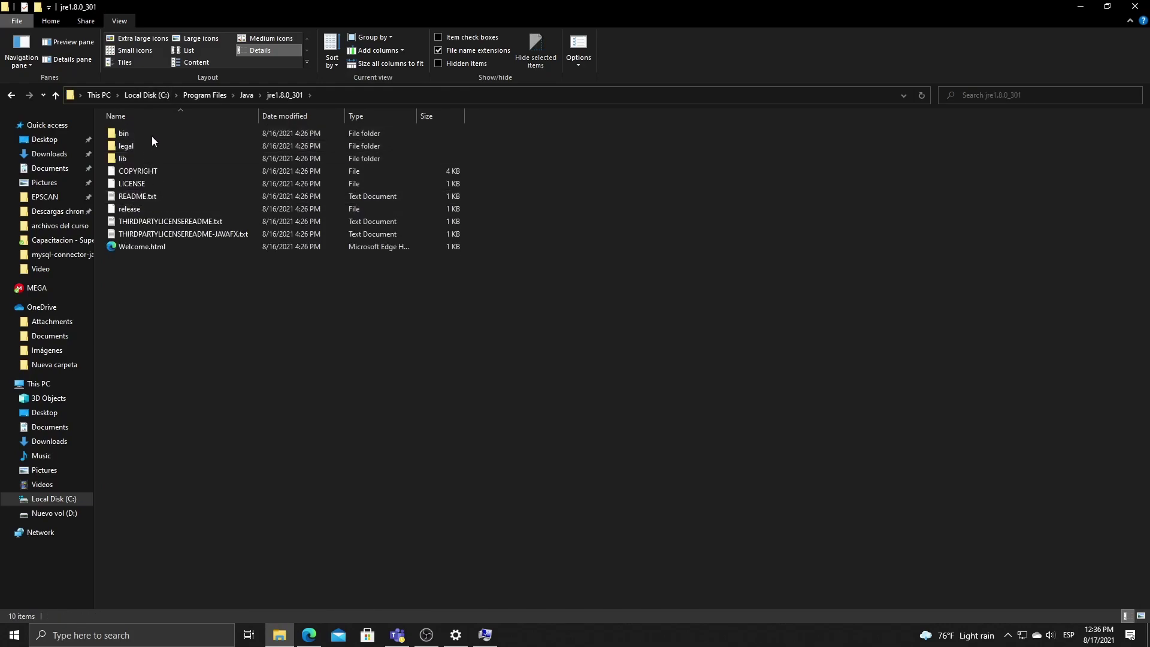
{"action": "left_click", "coordinate": [242, 101]}
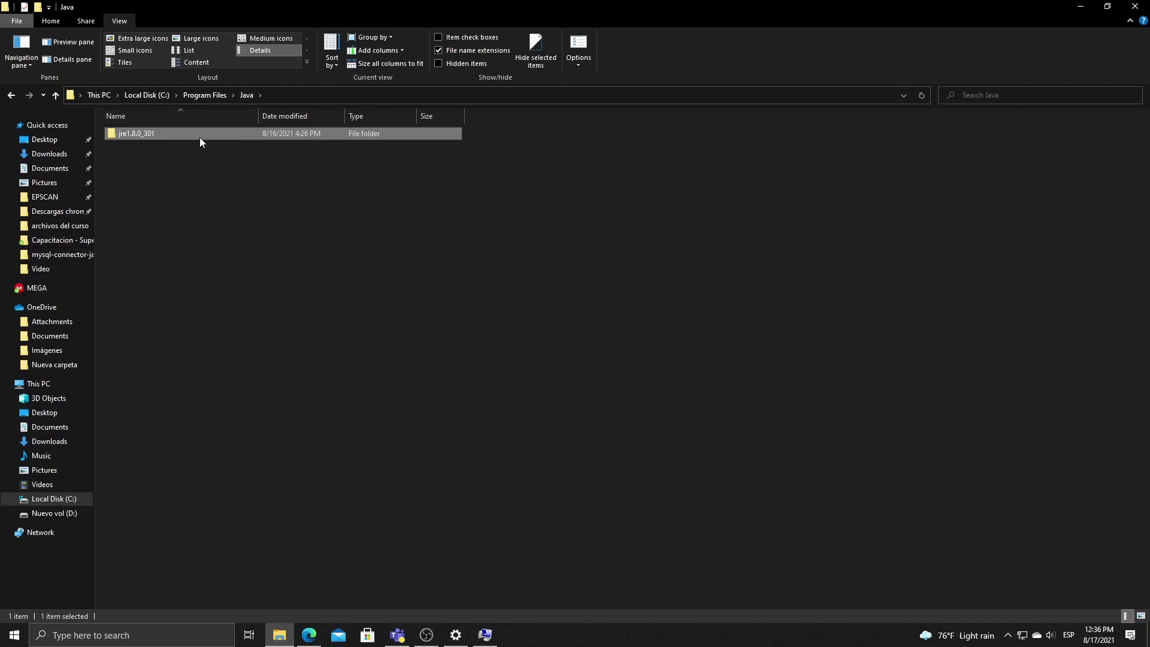
Copy the Java folder's path and set the new variable's value to C:\Program Files\Java.
{"action": "left_click", "coordinate": [281, 95]}
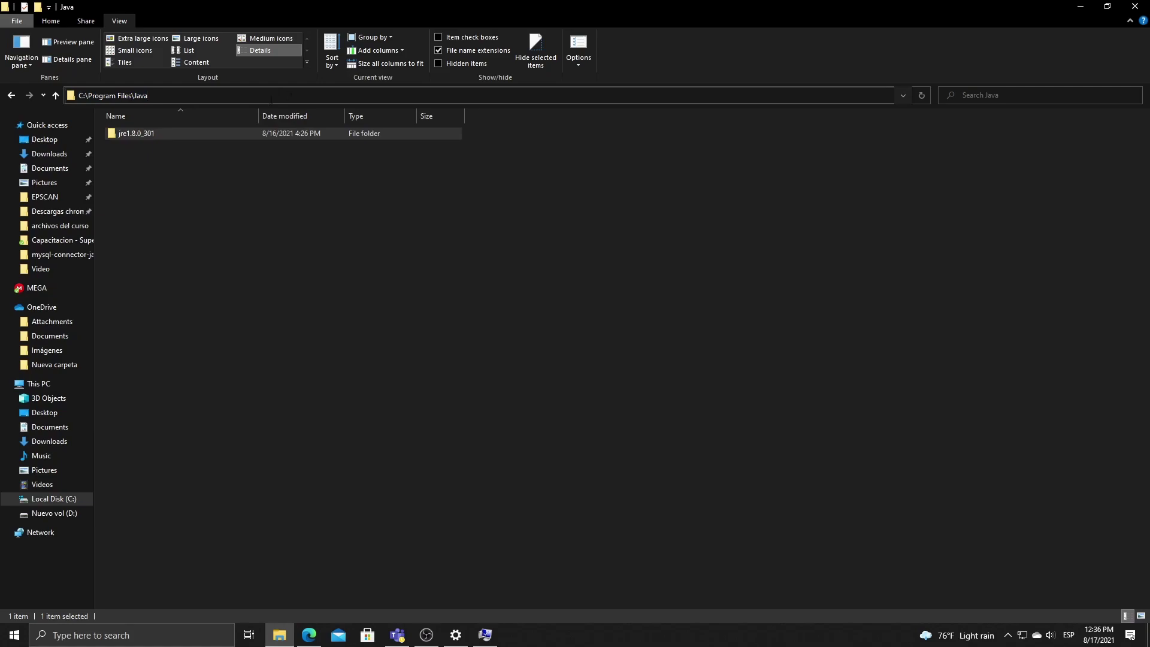
{"action": "right_click", "coordinate": [157, 98]}
{"action": "left_click", "coordinate": [75, 138]}
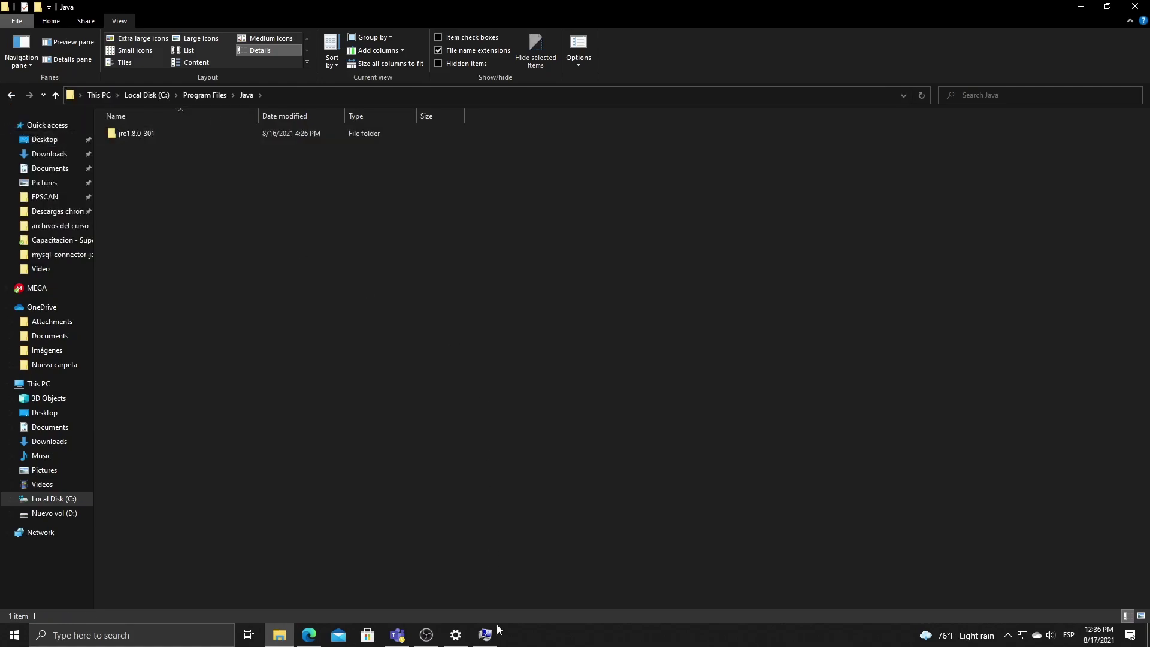
{"action": "left_click", "coordinate": [496, 627]}
{"action": "key", "text": "ctrl+v"}
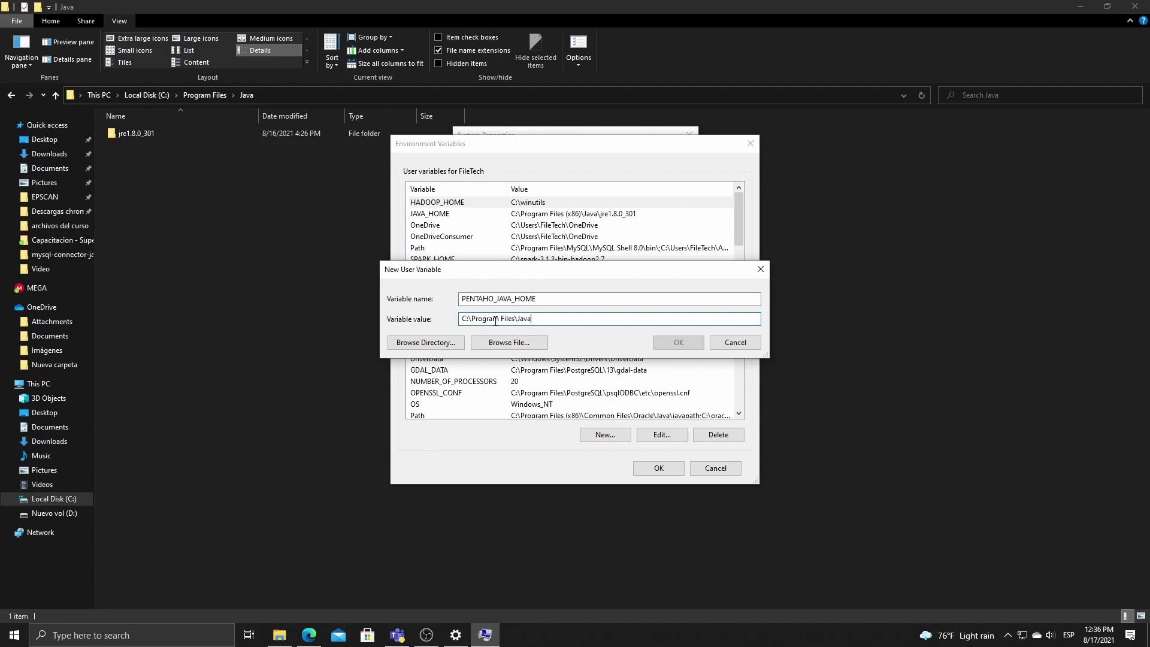
{"action": "left_click_drag", "start_coordinate": [532, 318], "coordinate": [310, 324]}
Copy the jre1.8.0_301 folder's path and replace the variable's value with C:\Program Files\Java\jre1.8.0_301.
{"action": "key", "text": "alt+Tab"}
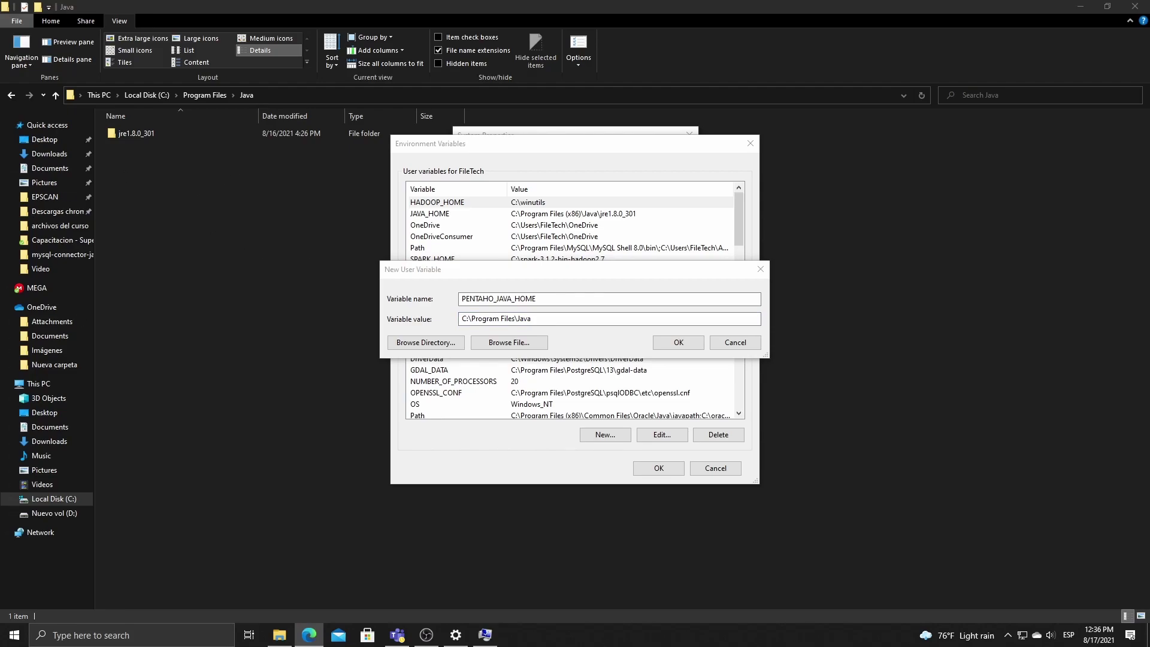
{"action": "left_click", "coordinate": [151, 144]}
{"action": "double_click", "coordinate": [150, 137]}
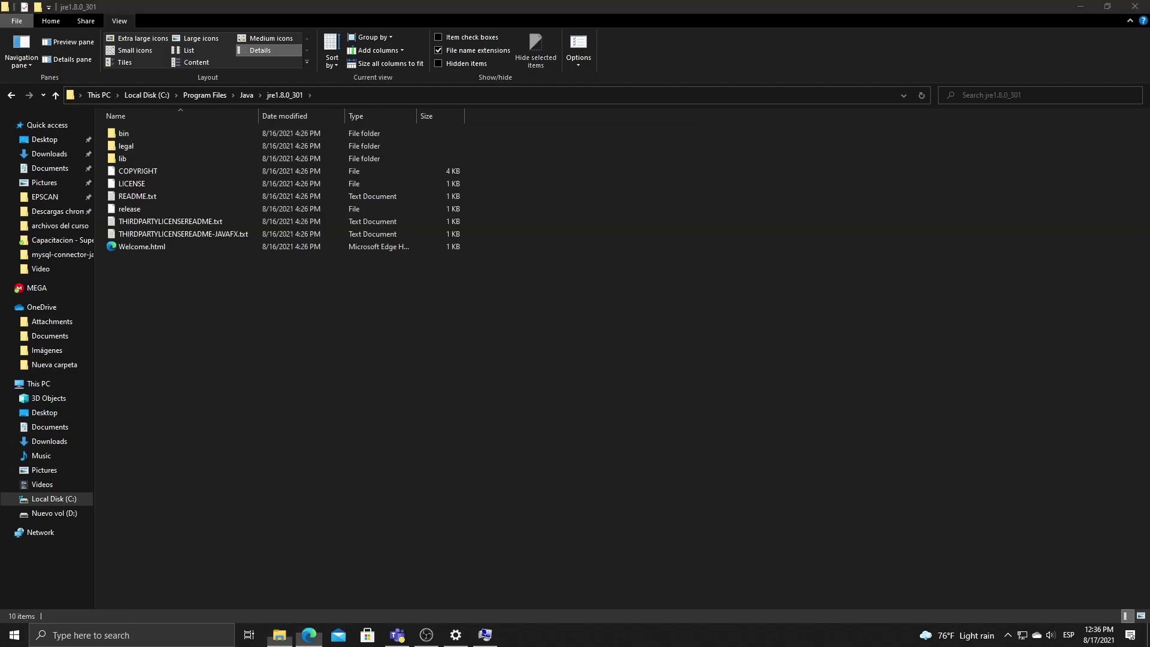
{"action": "left_click", "coordinate": [345, 95]}
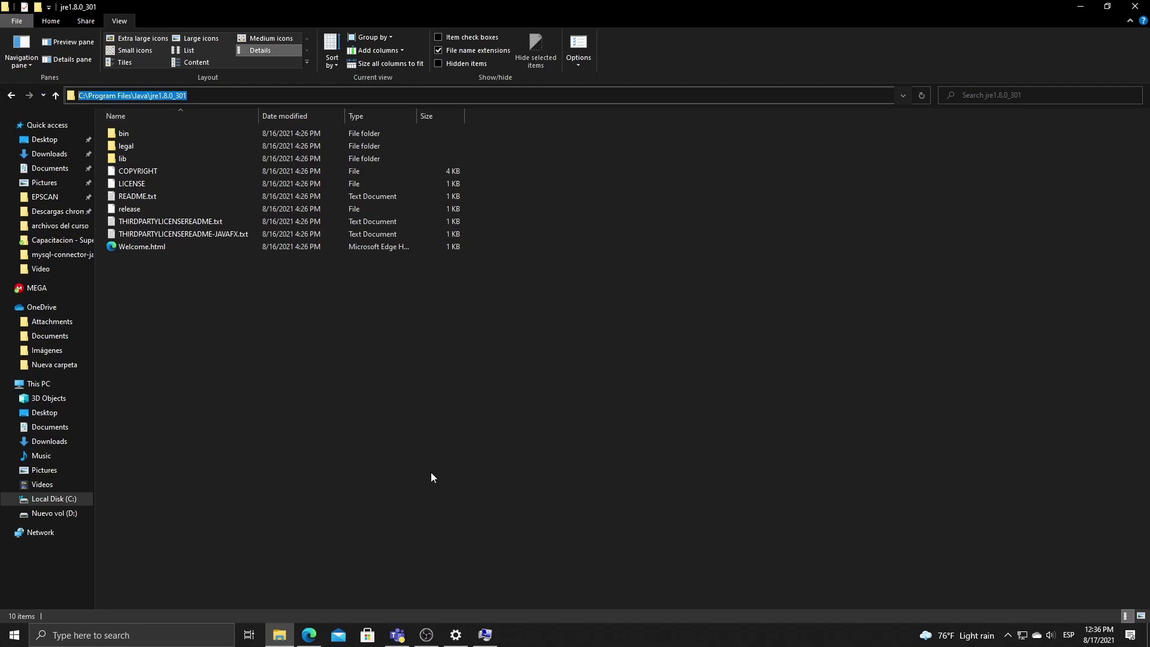
{"action": "key", "text": "alt+Tab"}
{"action": "left_click", "coordinate": [560, 326]}
{"action": "key", "text": "ctrl+a"}
{"action": "key", "text": "ctrl+v"}
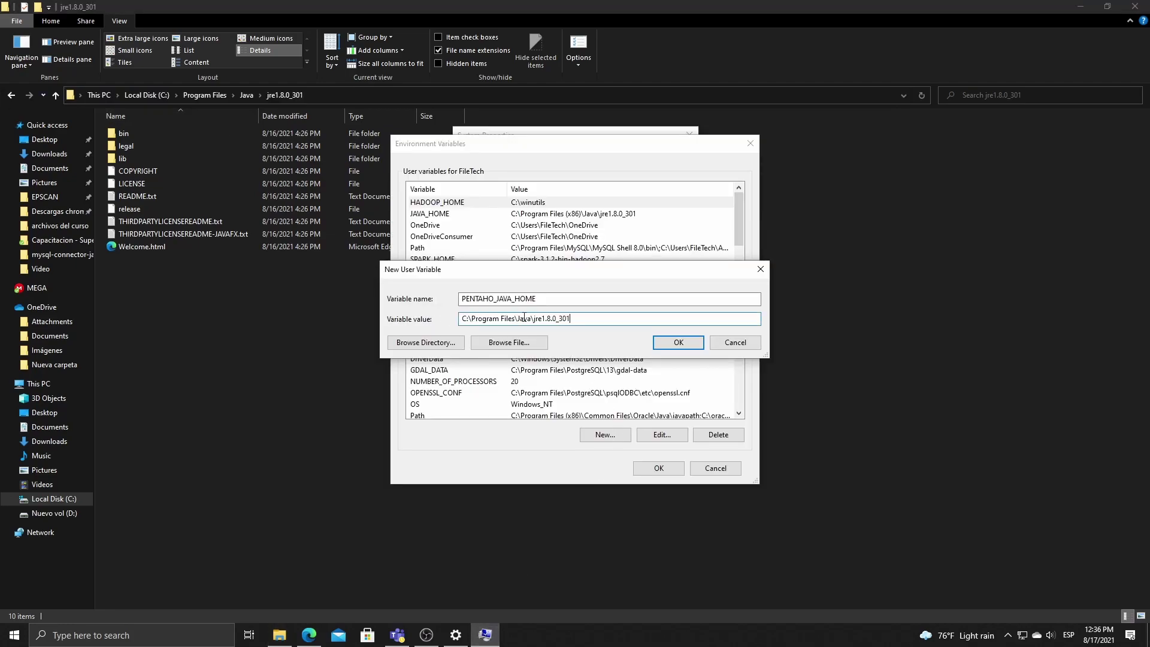
{"action": "left_click_drag", "start_coordinate": [580, 317], "coordinate": [526, 318]}
{"action": "left_click", "coordinate": [309, 635]}
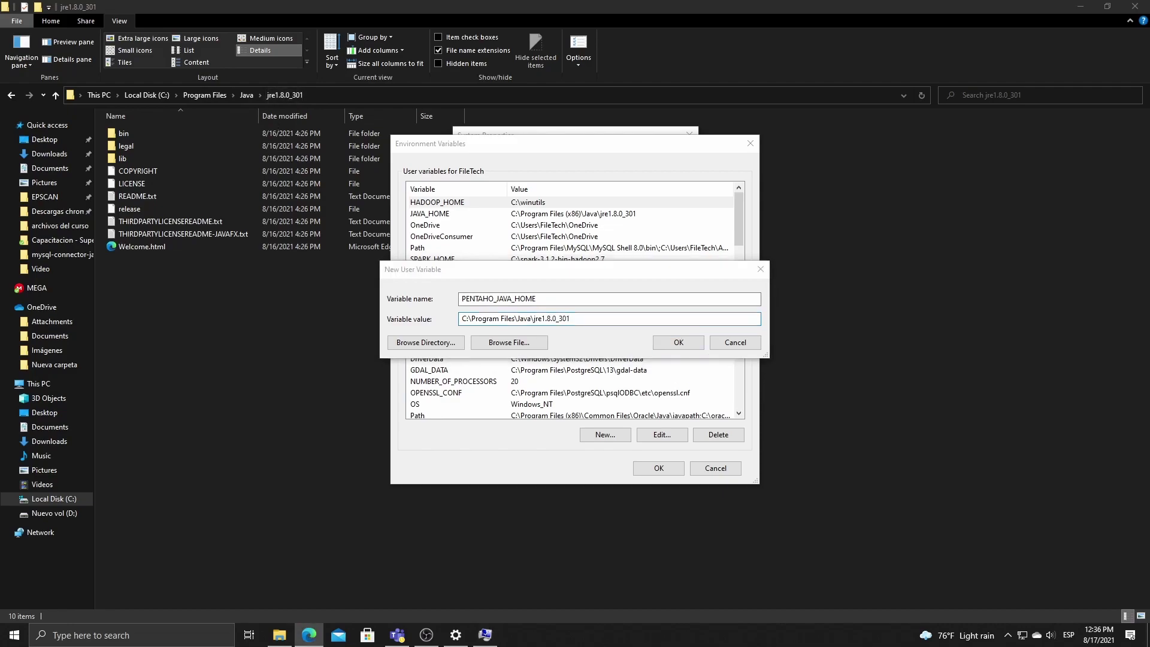
Save the new user variable and accept the changes in the environment variables and system properties.
{"action": "left_click", "coordinate": [665, 343]}
{"action": "key", "text": "alt+Tab"}
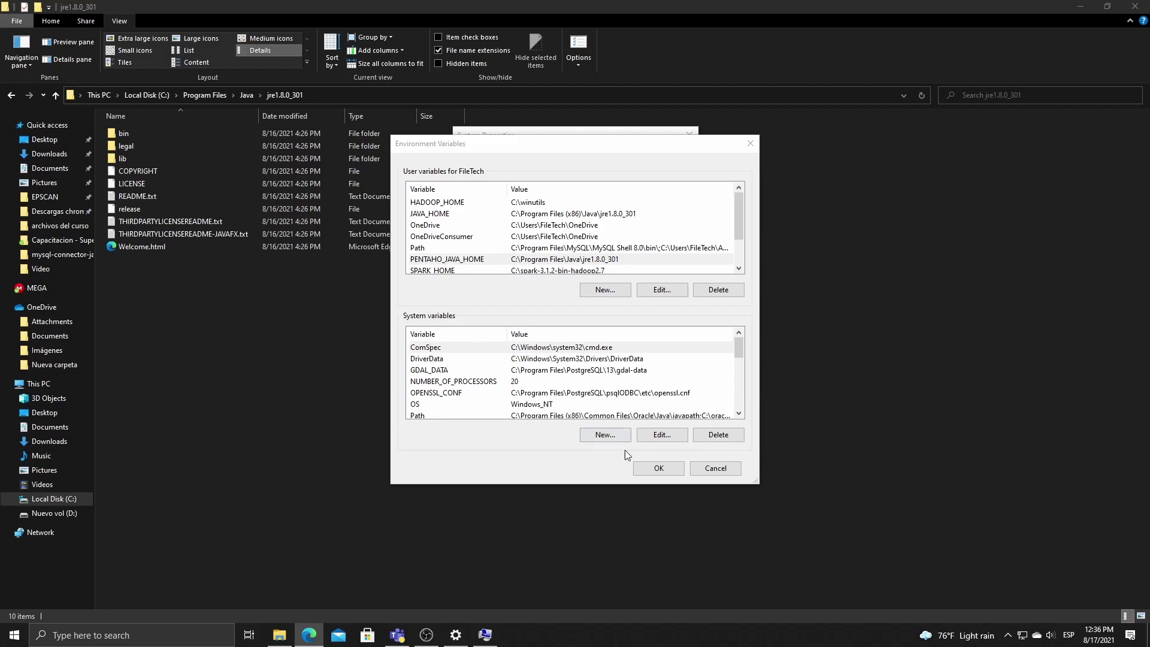
{"action": "left_click", "coordinate": [646, 457]}
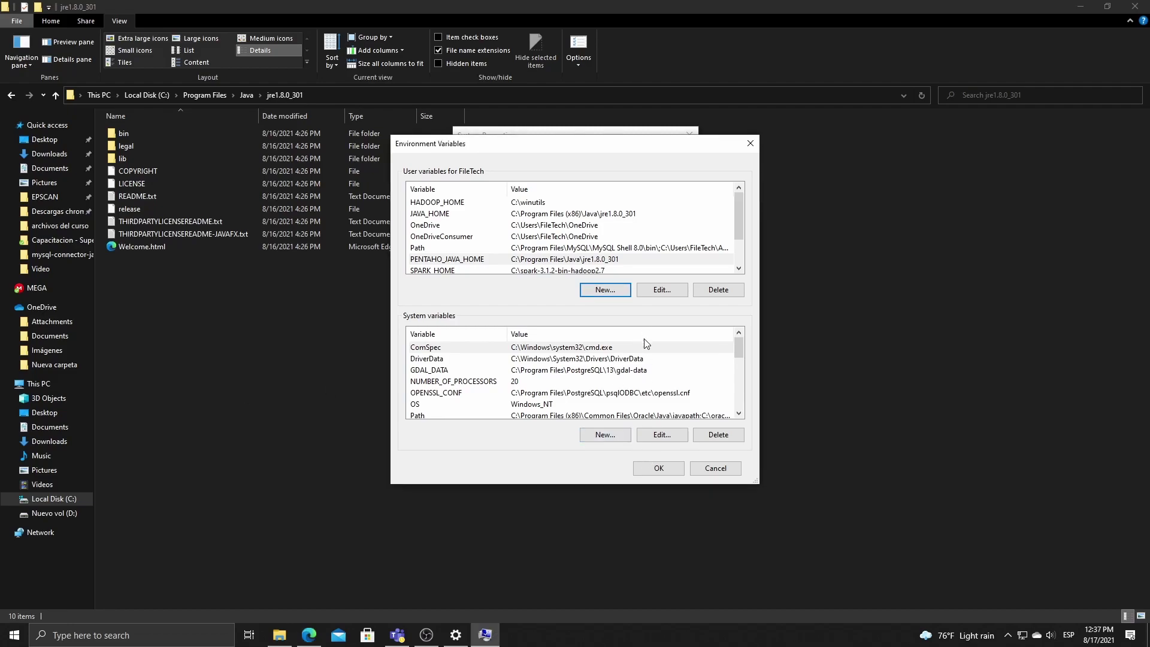
{"action": "left_click", "coordinate": [659, 471]}
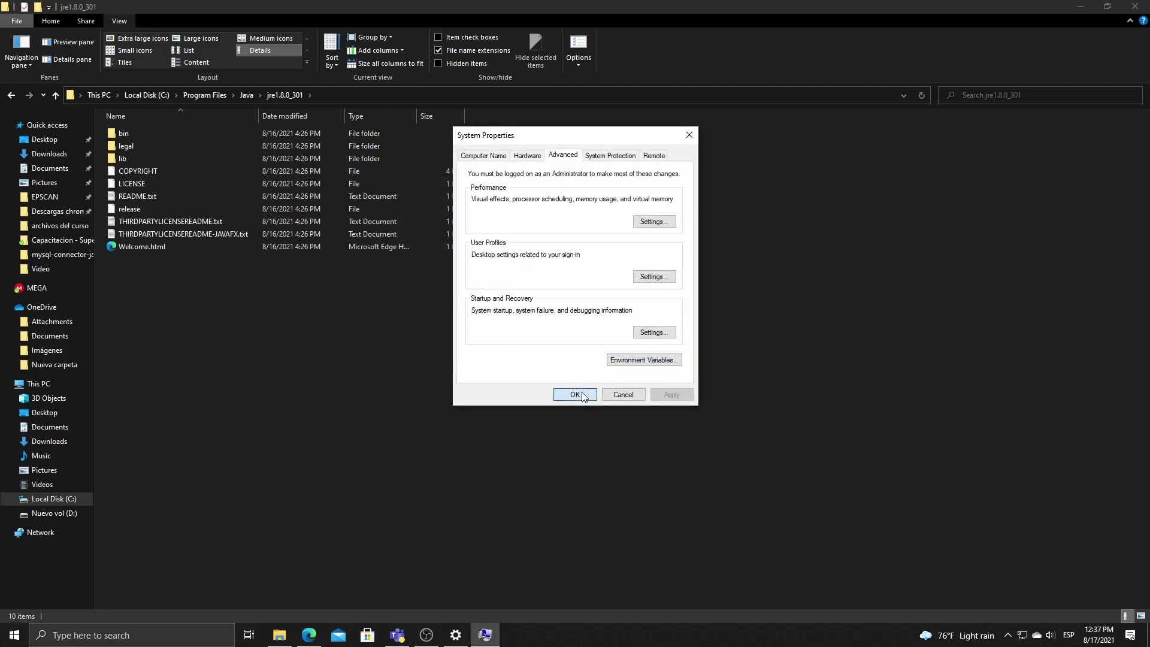
{"action": "left_click", "coordinate": [560, 393]}
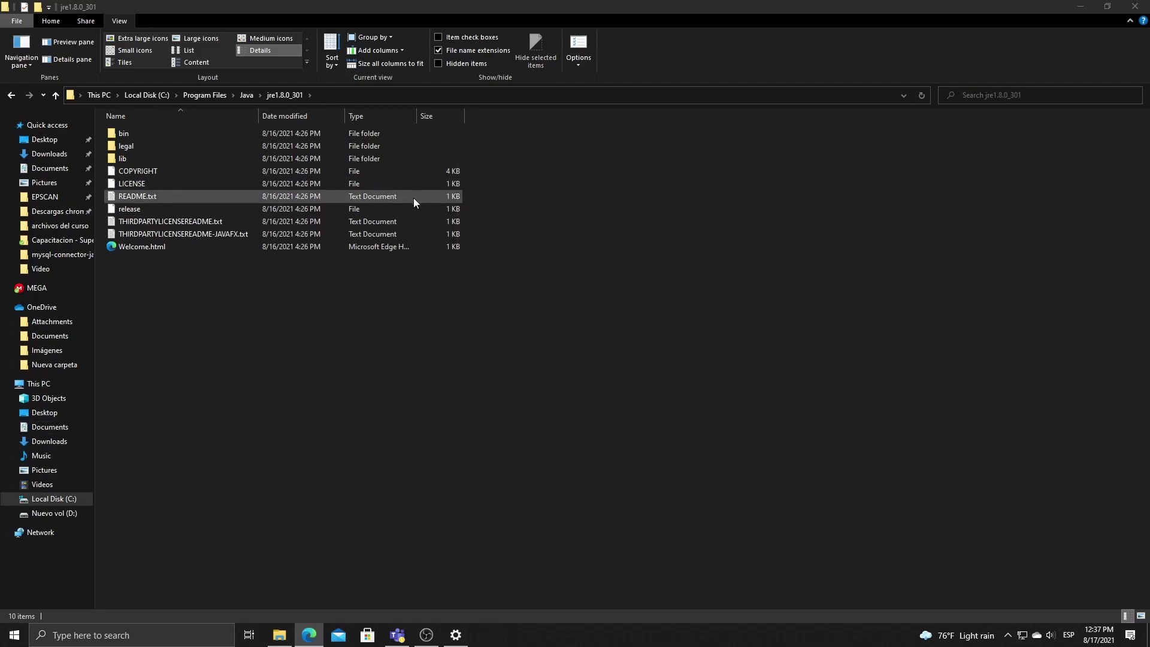
Copy the jre1.8.0_301 folder from C:\Program Files\Java.
{"action": "left_click", "coordinate": [245, 96]}
{"action": "right_click", "coordinate": [163, 131]}
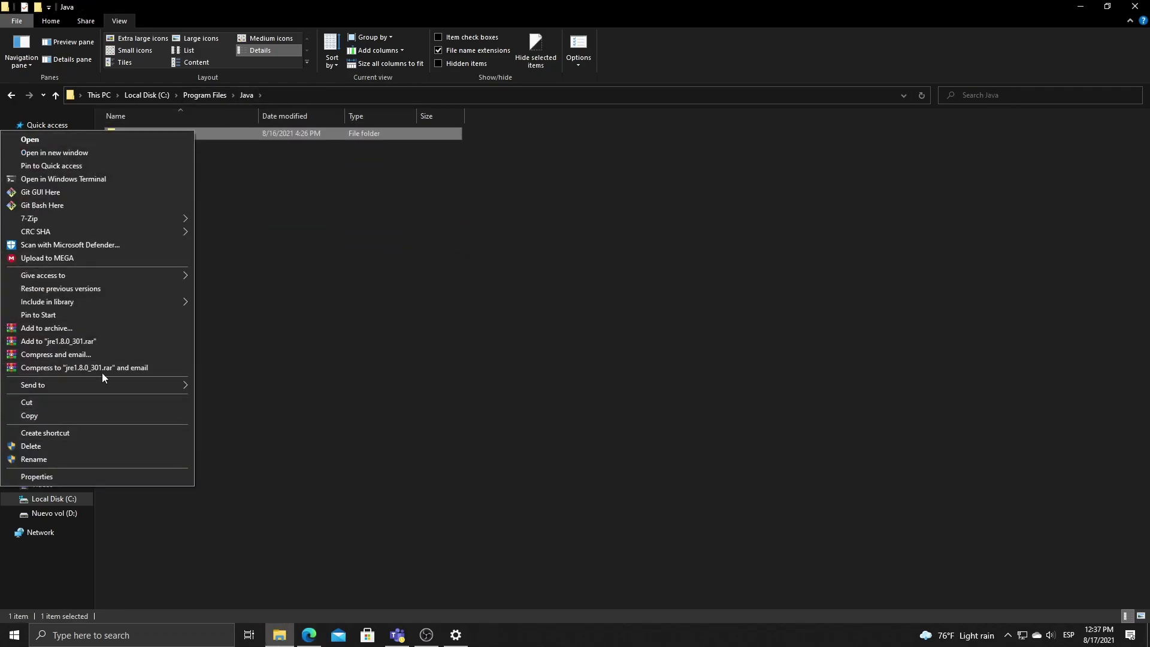
{"action": "left_click", "coordinate": [56, 416]}
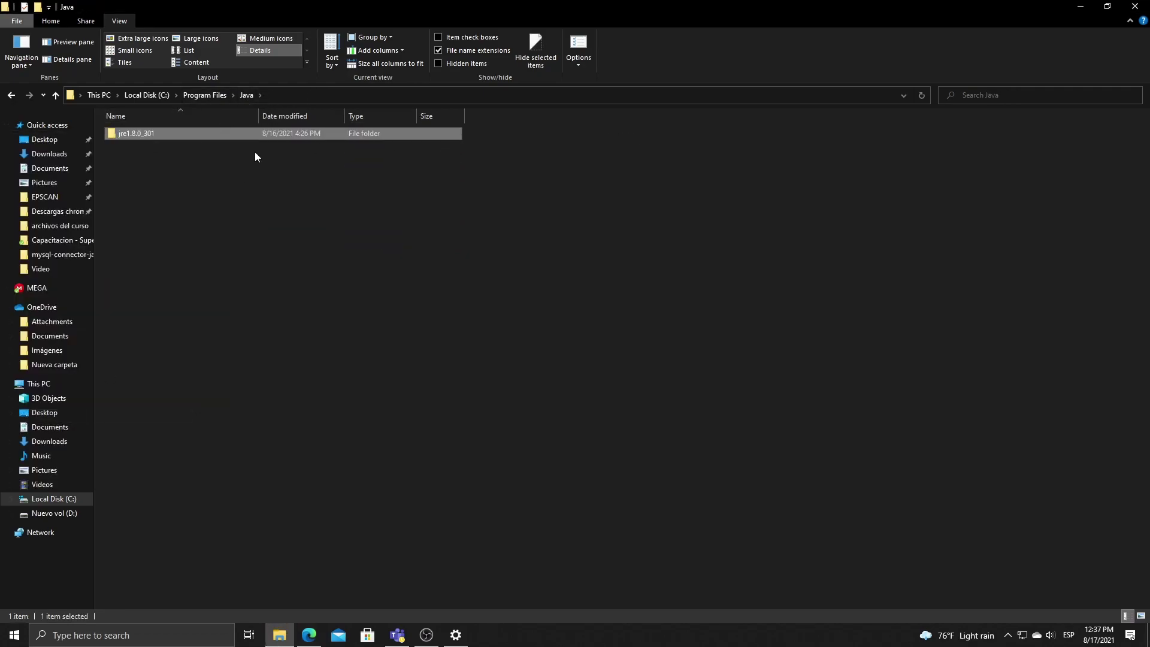
Open the data-integration folder inside the Pentaho folder on drive D.
{"action": "left_click", "coordinate": [54, 513]}
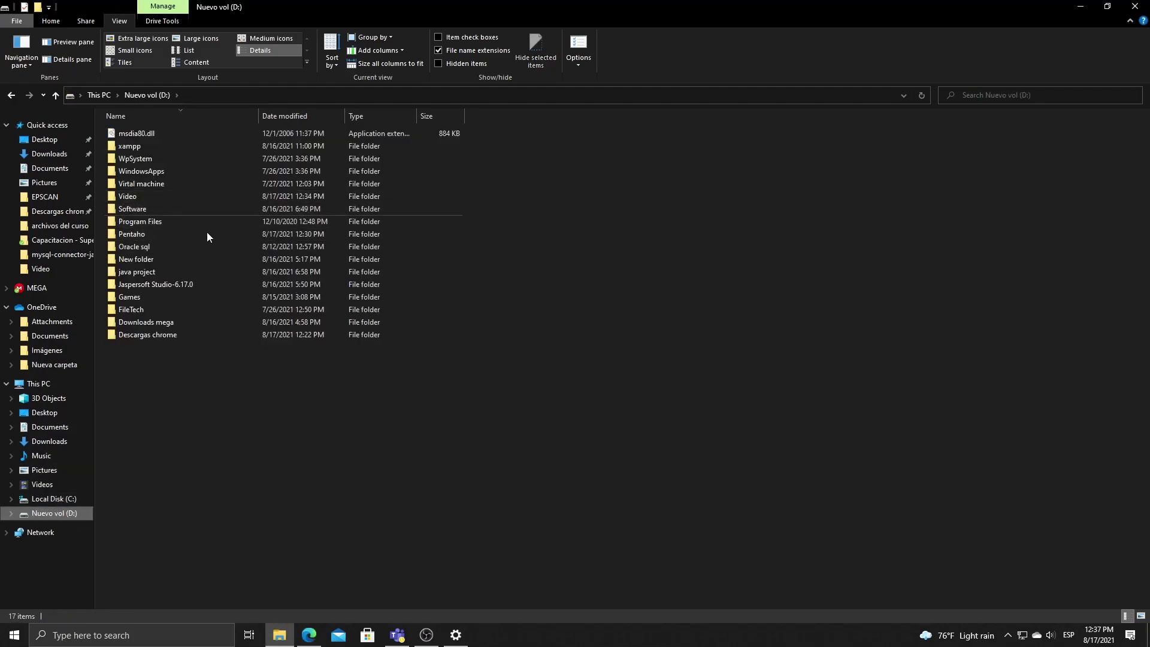
{"action": "double_click", "coordinate": [167, 234]}
{"action": "double_click", "coordinate": [171, 138]}
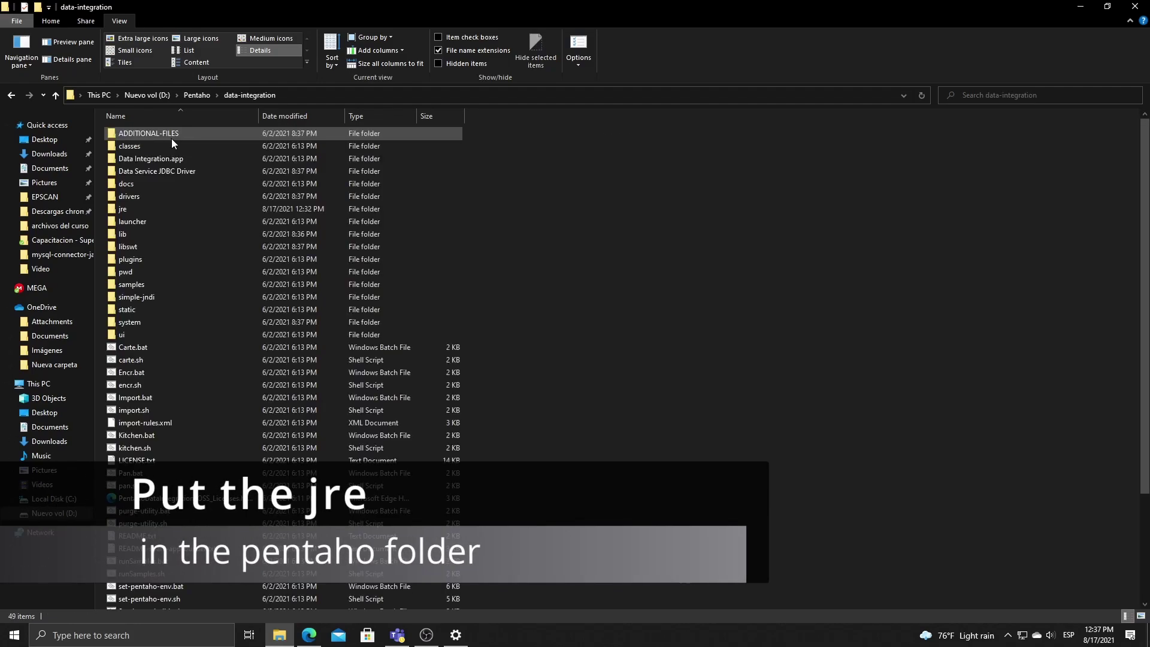
Paste the copied jre1.8.0_301 folder into data-integration and delete the old jre folder there.
{"action": "right_click", "coordinate": [562, 242]}
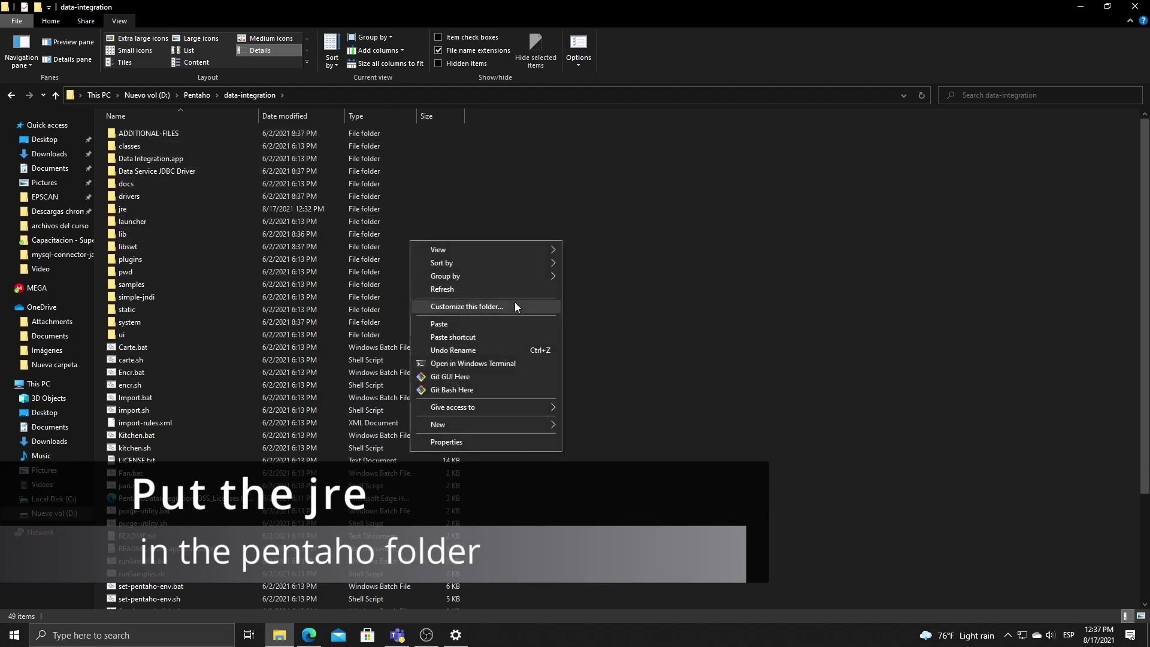
{"action": "left_click", "coordinate": [468, 327]}
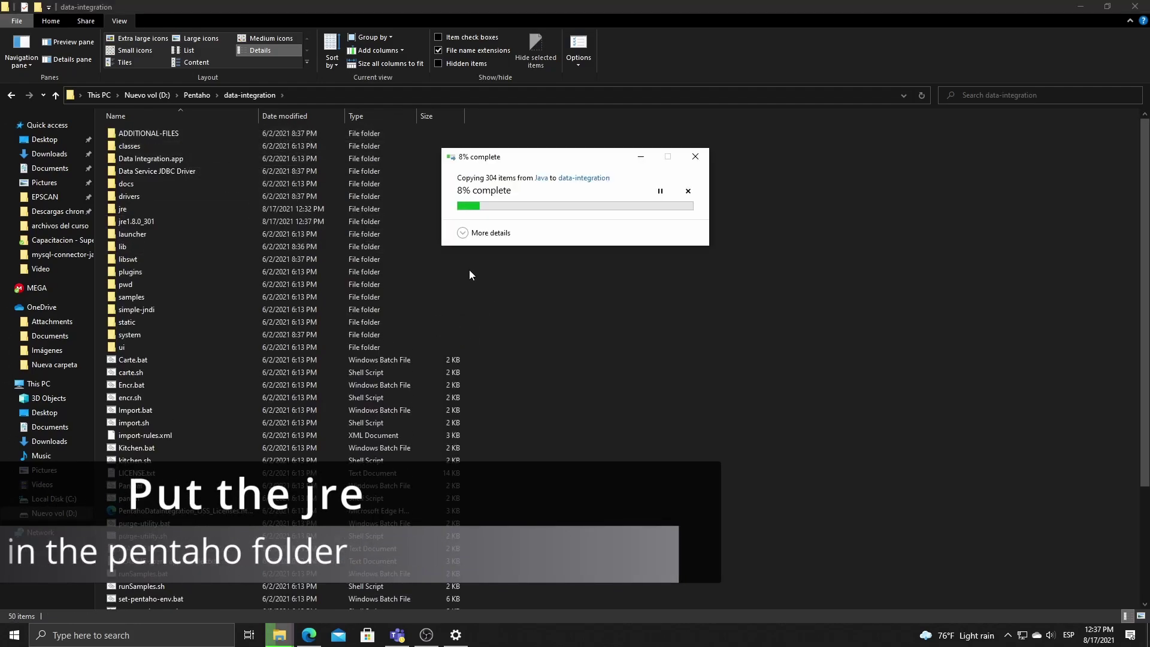
{"action": "right_click", "coordinate": [221, 209]}
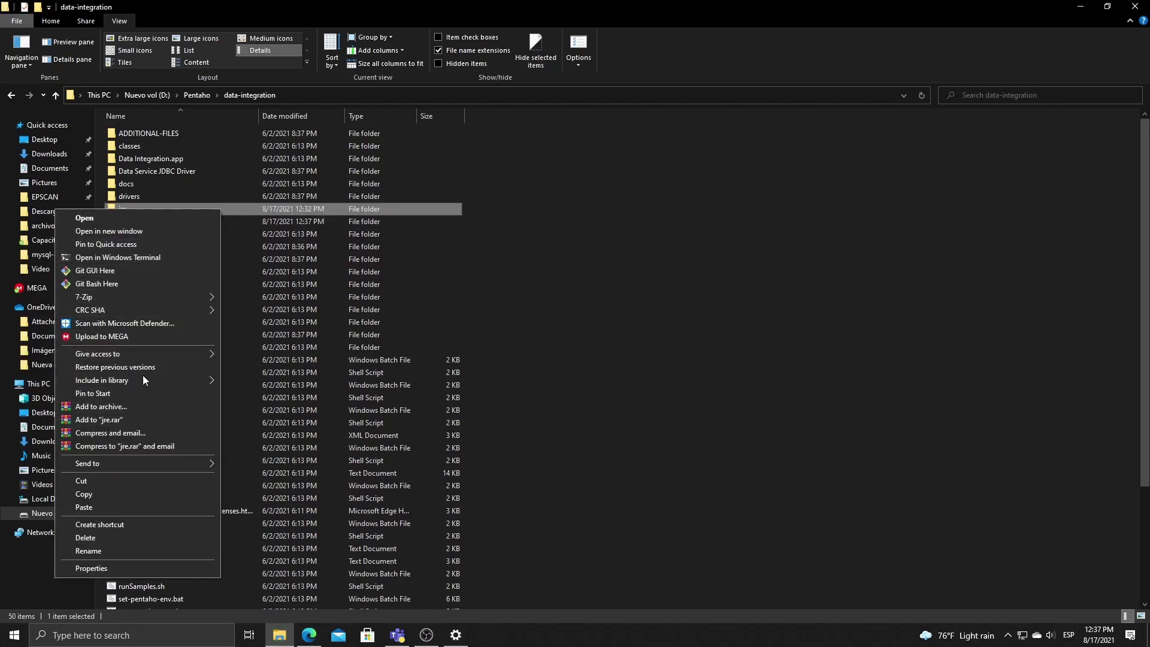
{"action": "left_click", "coordinate": [106, 539]}
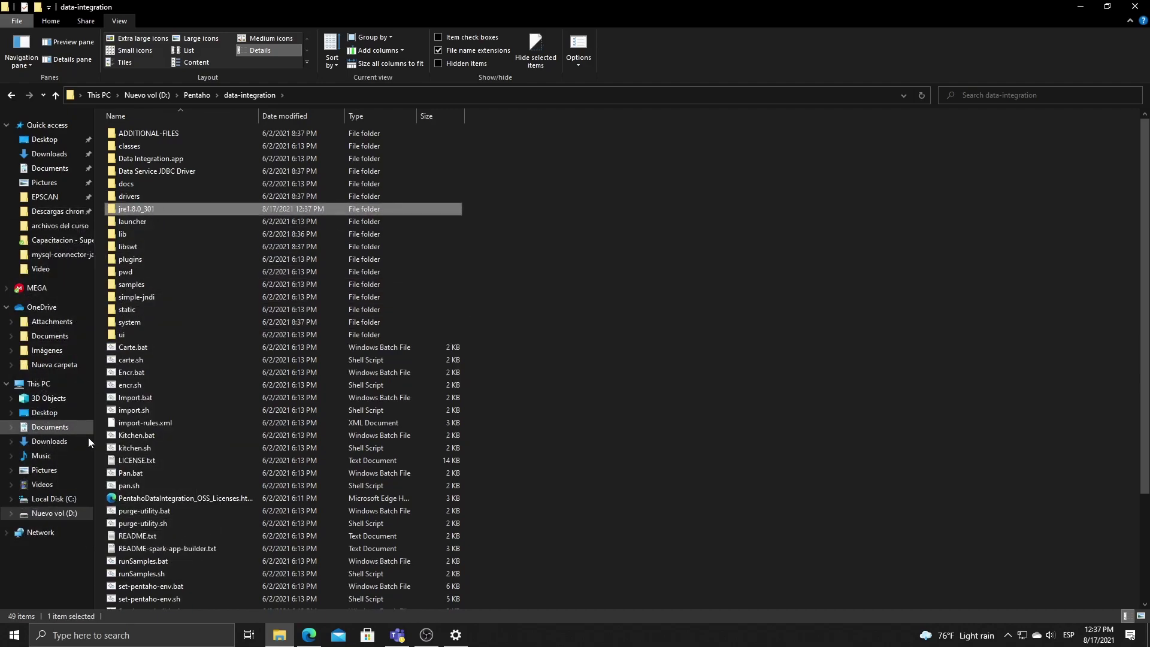
Rename the jre1.8.0_301 folder in data-integration as jre.
{"action": "right_click", "coordinate": [151, 215]}
{"action": "right_click", "coordinate": [122, 206]}
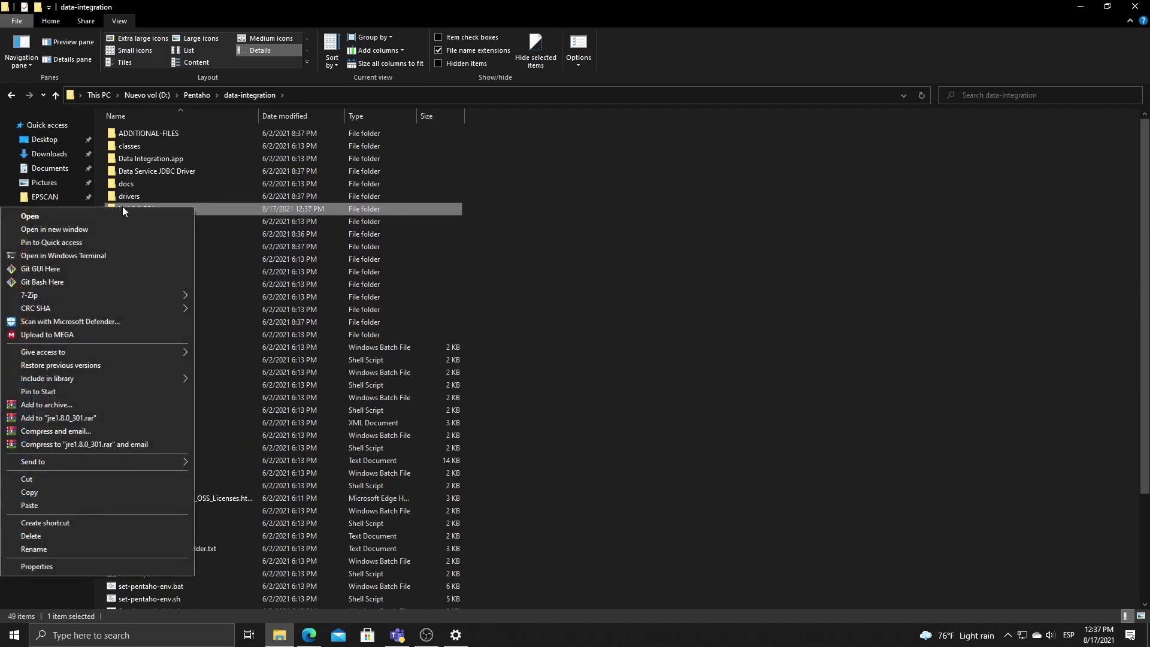
{"action": "left_click", "coordinate": [49, 546]}
{"action": "type", "text": "jre"}
{"action": "key", "text": "Return"}
{"action": "key", "text": "alt+Tab"}
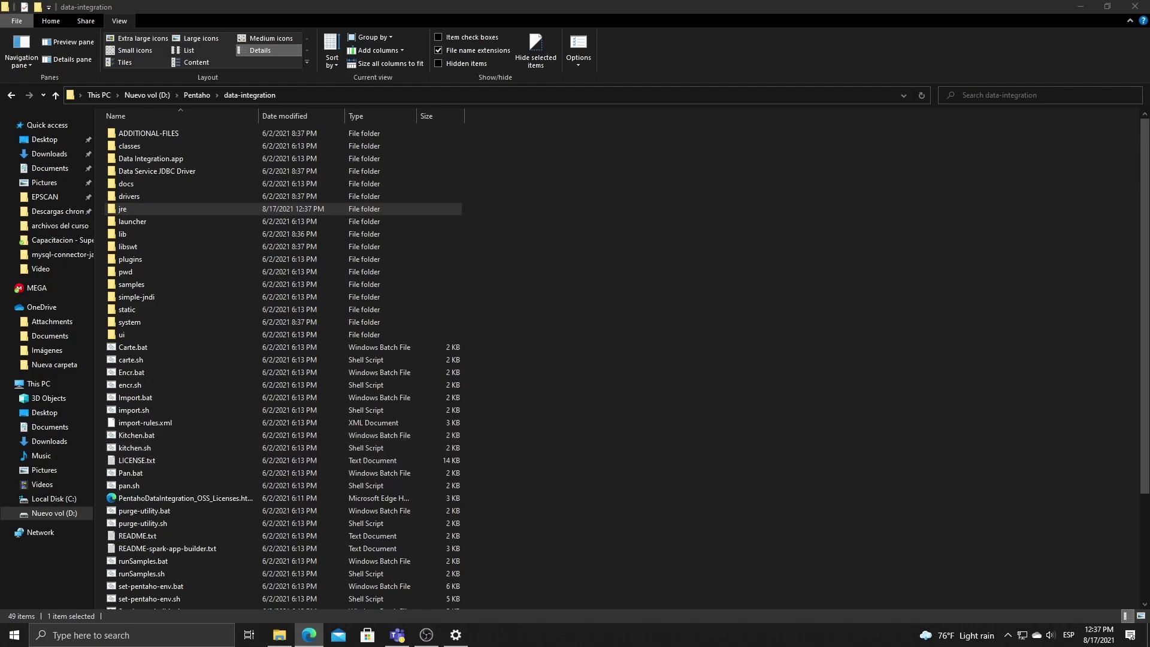
Run Spoon.bat as administrator, approve the User Account Control request and allow Java through the firewall.
{"action": "scroll", "coordinate": [205, 492], "scroll_direction": "down", "scroll_amount": 4}
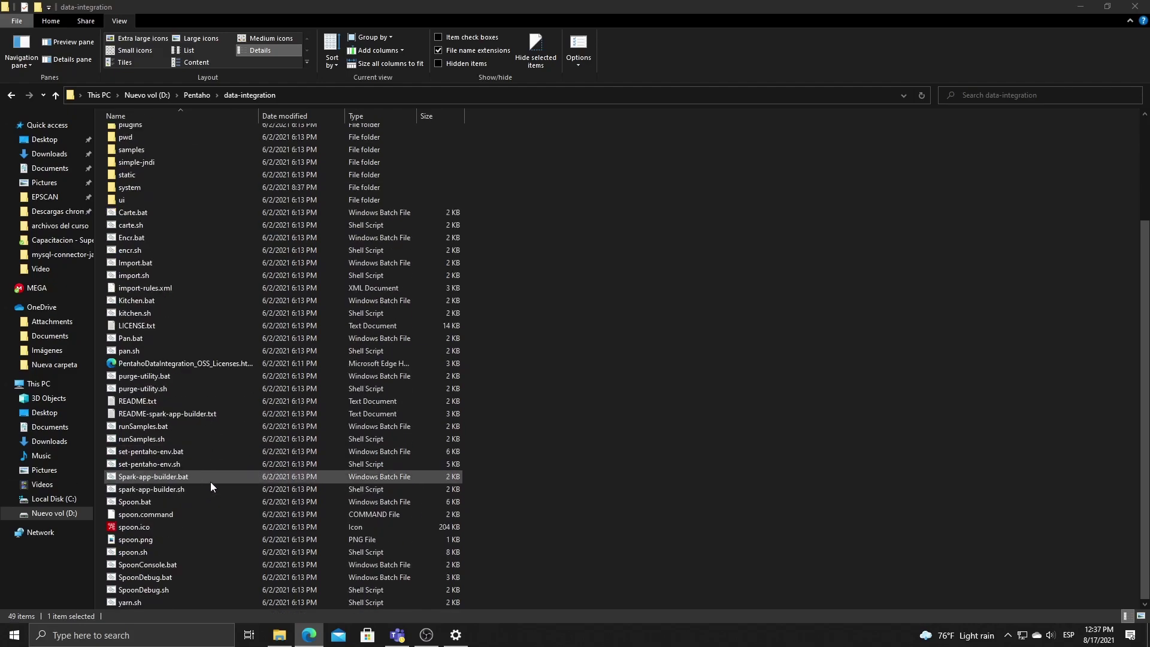
{"action": "left_click", "coordinate": [151, 502]}
{"action": "right_click", "coordinate": [154, 502]}
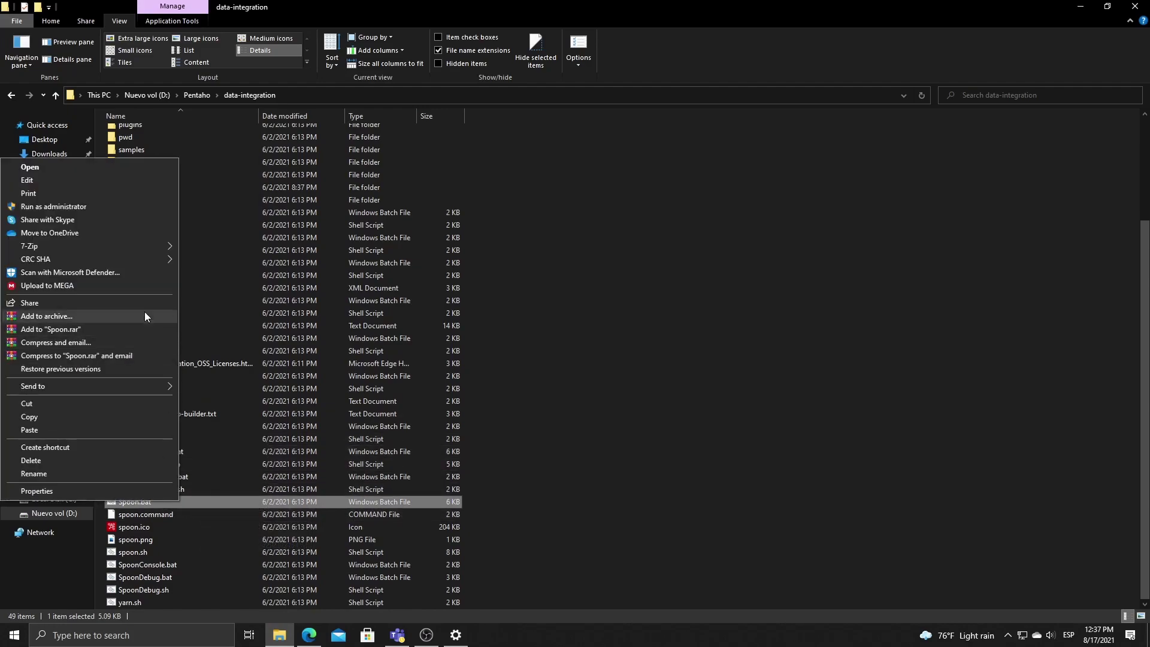
{"action": "left_click", "coordinate": [84, 208]}
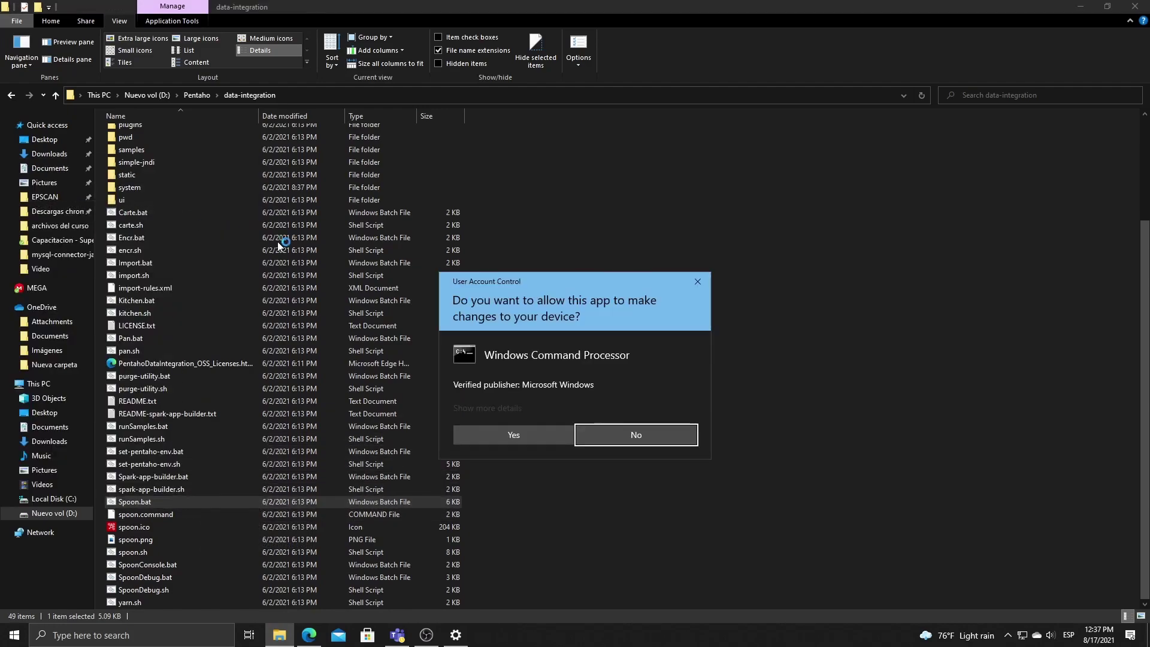
{"action": "left_click", "coordinate": [518, 438]}
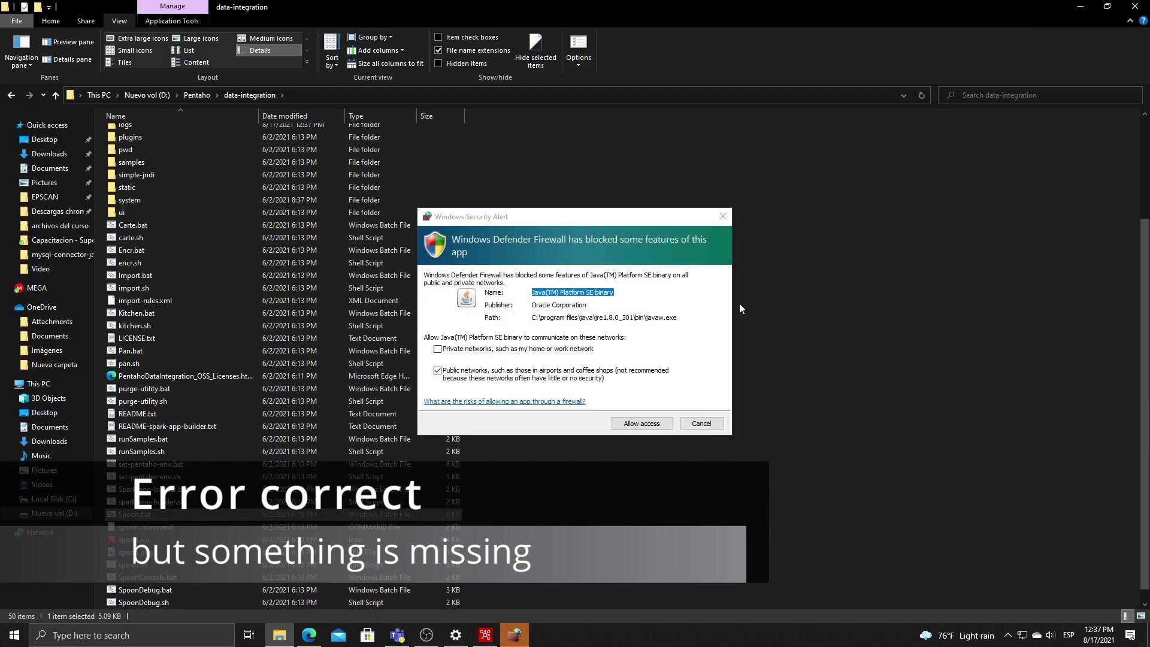
{"action": "left_click", "coordinate": [604, 418]}
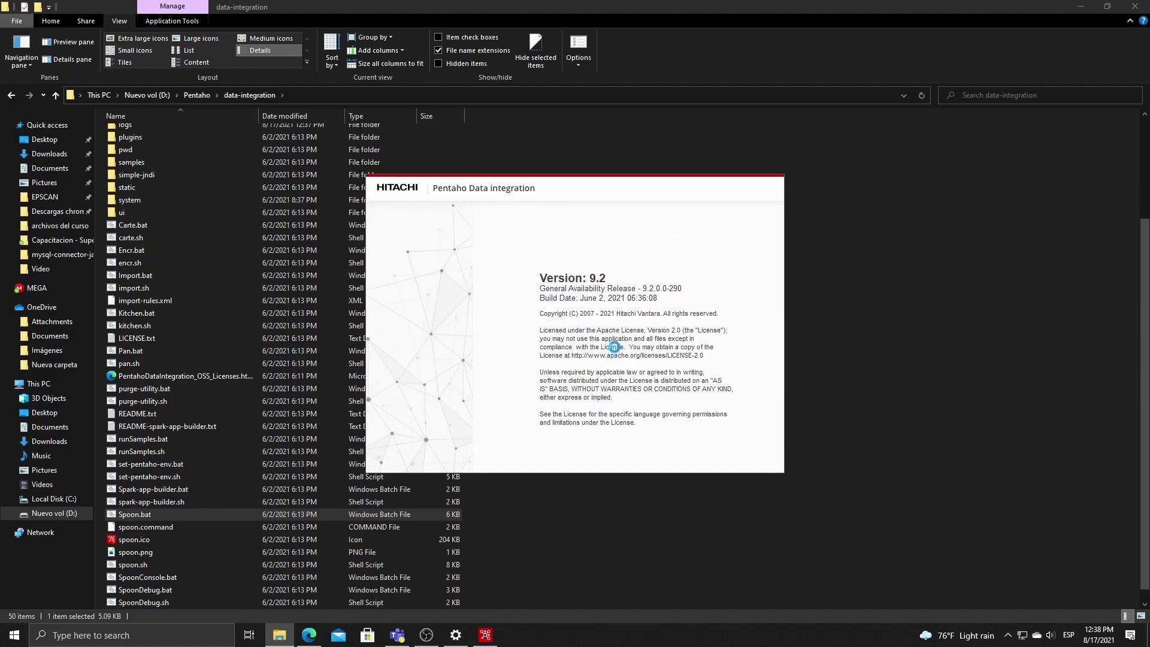
Switch to the Windows Settings window and start a settings search.
{"action": "left_click", "coordinate": [456, 635]}
{"action": "left_click", "coordinate": [400, 122]}
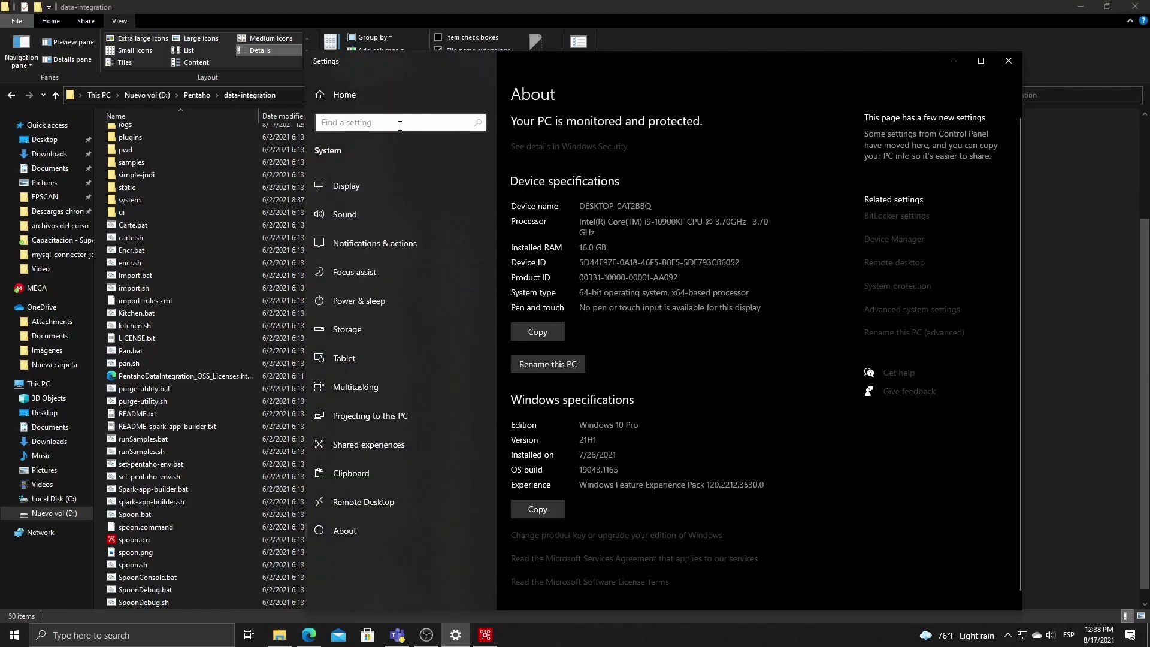
{"action": "type", "text": "system prop"}
{"action": "key", "text": "BackSpace"}
{"action": "key", "text": "BackSpace"}
{"action": "key", "text": "BackSpace"}
{"action": "key", "text": "BackSpace"}
{"action": "key", "text": "BackSpace"}
{"action": "key", "text": "BackSpace"}
{"action": "key", "text": "BackSpace"}
{"action": "key", "text": "BackSpace"}
{"action": "key", "text": "BackSpace"}
{"action": "key", "text": "BackSpace"}
{"action": "key", "text": "BackSpace"}
Search the settings for "advanced sys", open the advanced system settings and bring up the environment variables.
{"action": "type", "text": "adva"}
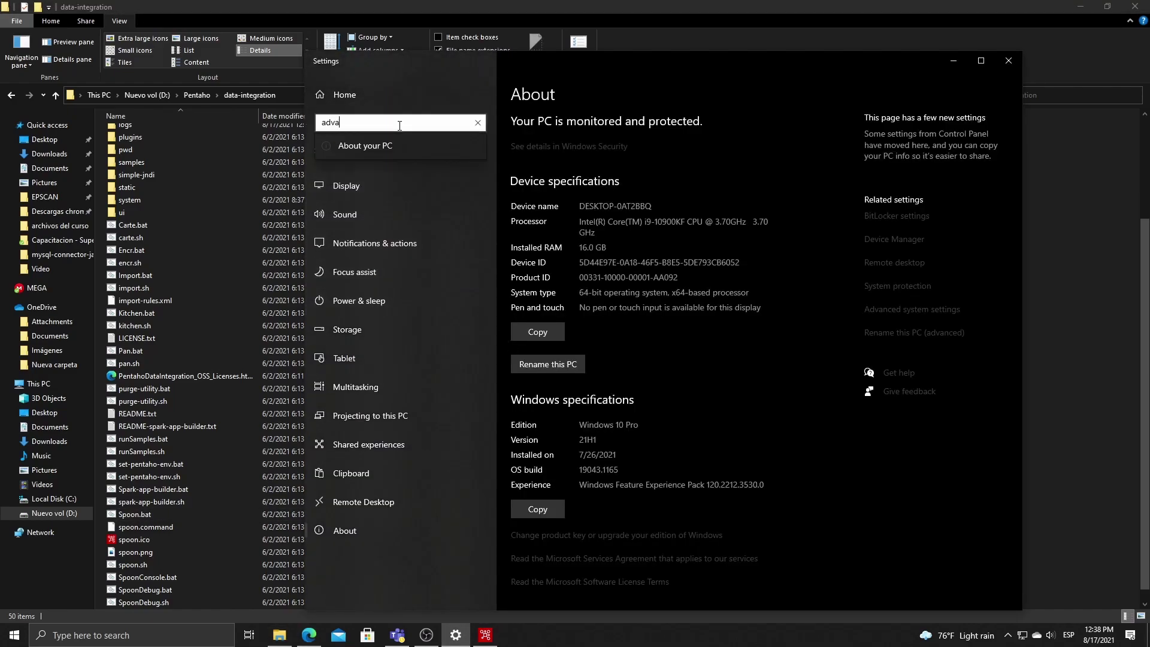
{"action": "type", "text": "nced sys"}
{"action": "left_click", "coordinate": [412, 146]}
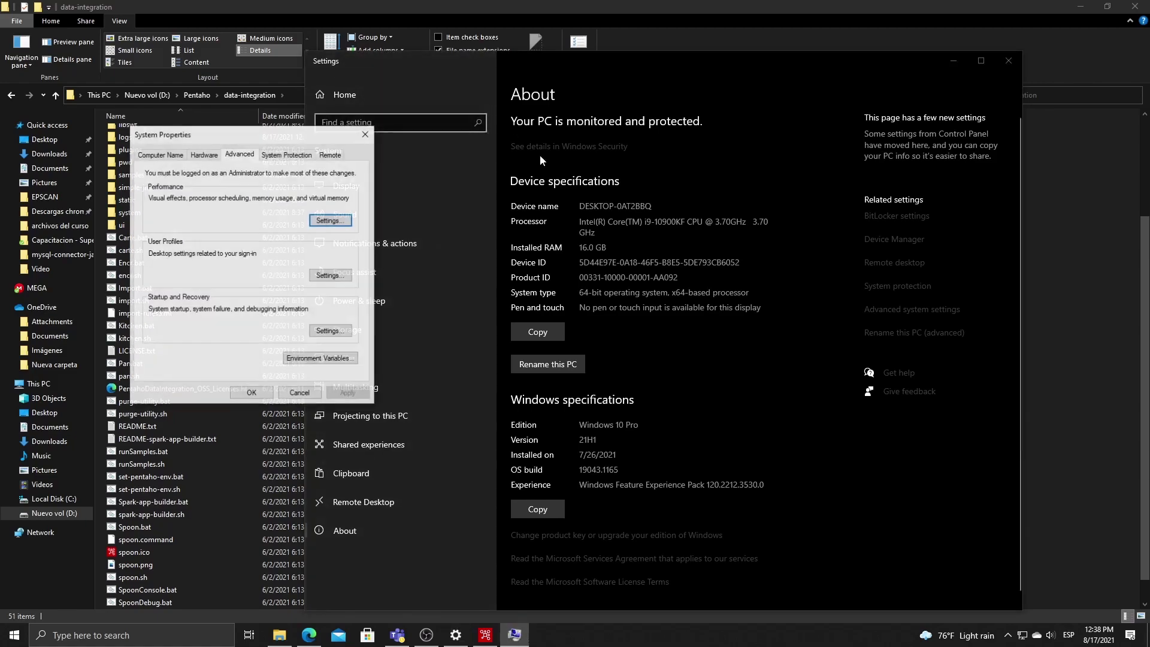
{"action": "left_click", "coordinate": [301, 359]}
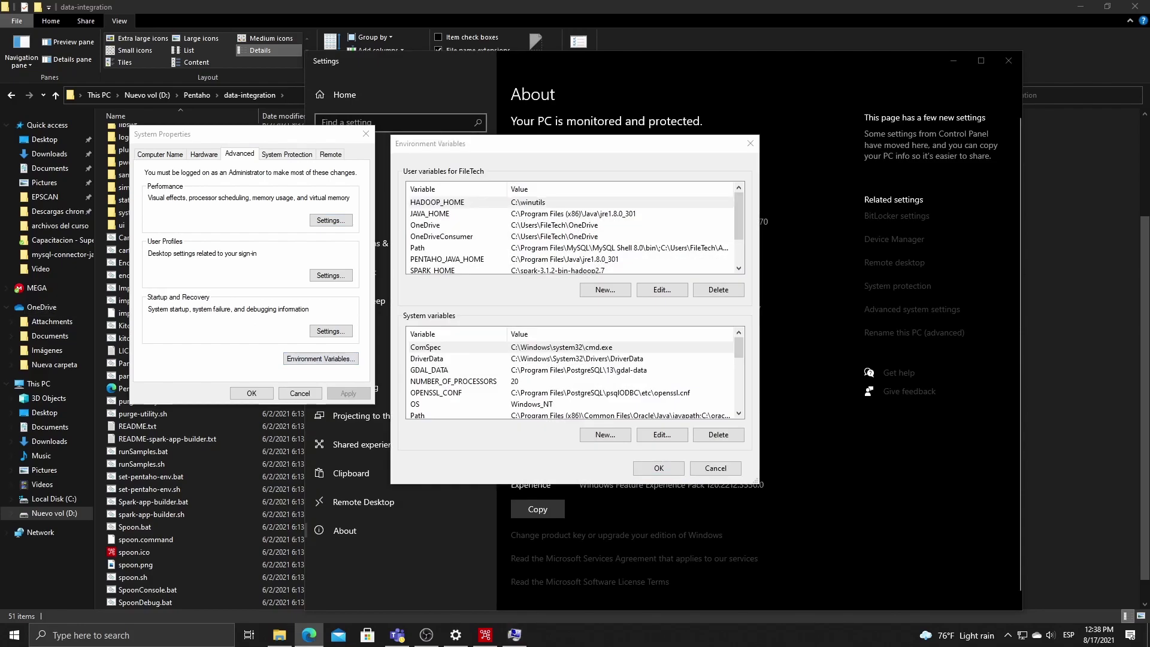
Create a new user variable named PENTAHO_DI_JAVA_OPTIONS with the value -Xms1024m.
{"action": "left_click", "coordinate": [604, 290]}
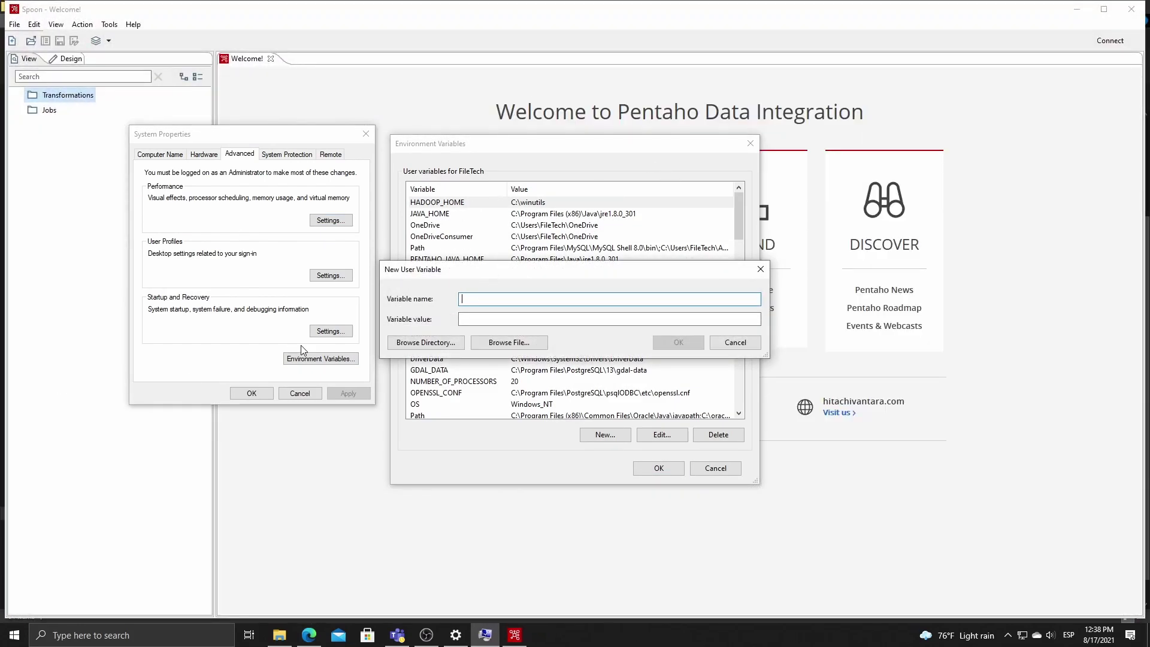
{"action": "type", "text": "PENTAHO_DI_JAVA_OPTIONS"}
{"action": "key", "text": "alt+Tab"}
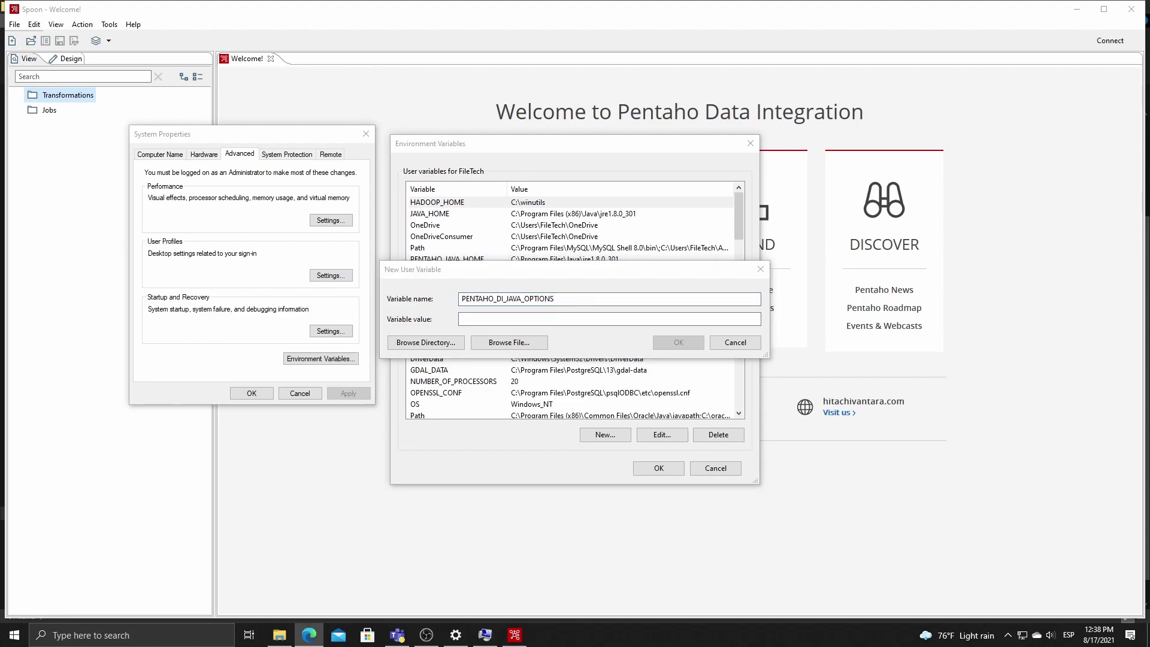
{"action": "left_click", "coordinate": [466, 319]}
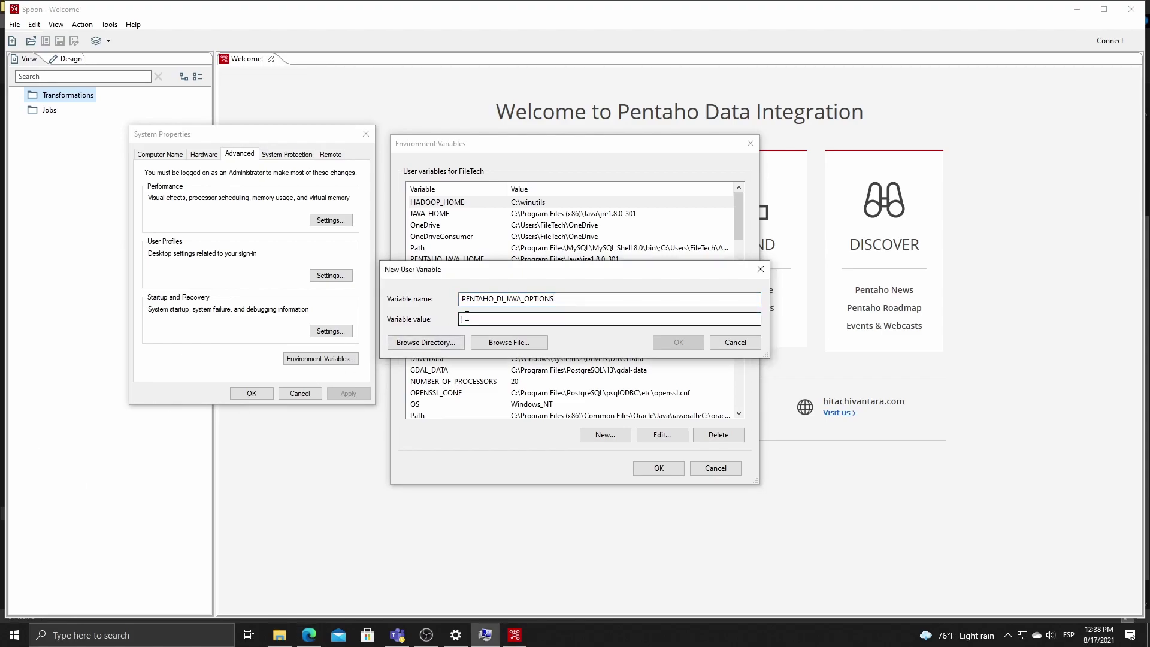
{"action": "key", "text": "alt+Tab"}
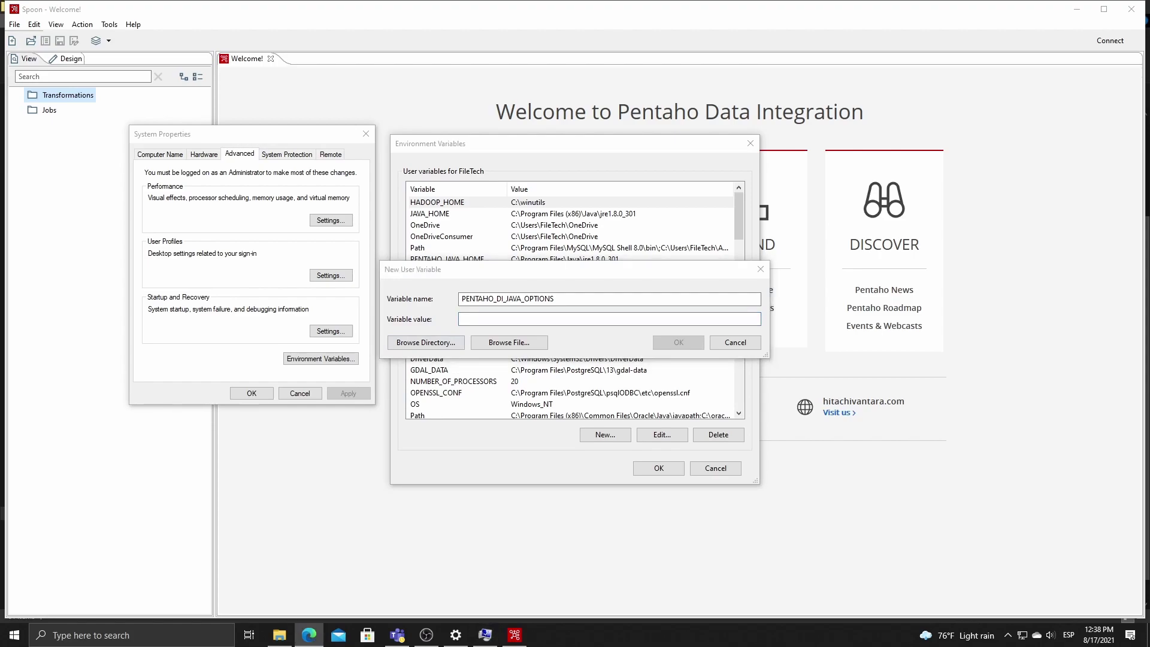
{"action": "left_click", "coordinate": [510, 319]}
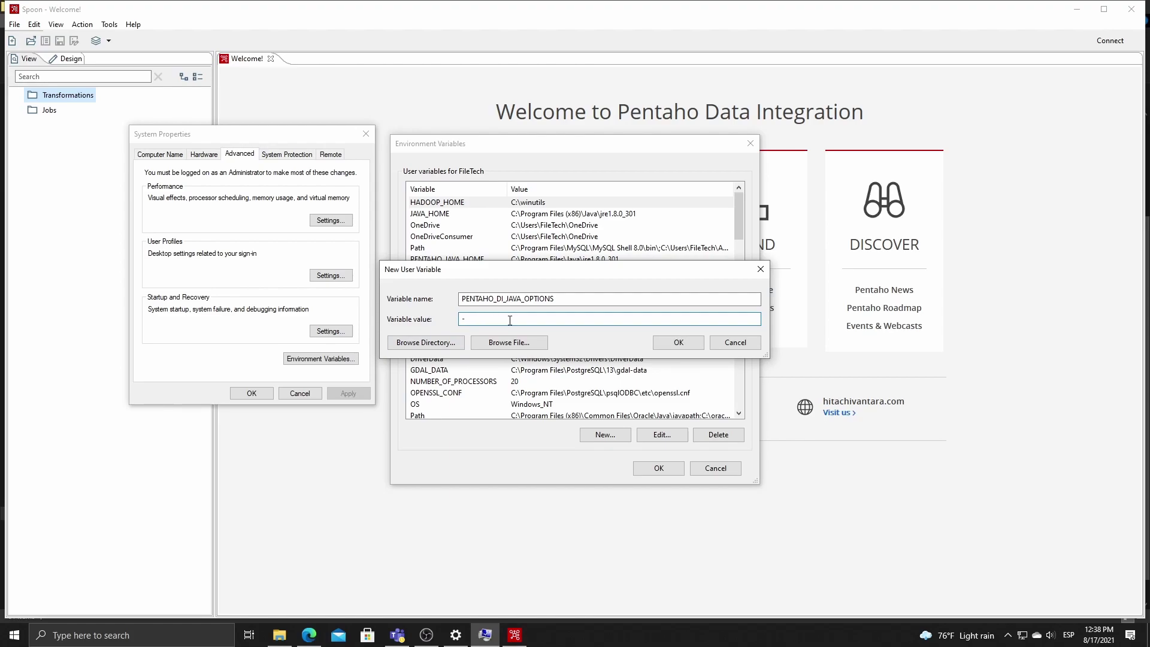
{"action": "type", "text": "-Xms1024m"}
Save the PENTAHO_DI_JAVA_OPTIONS variable and accept the changes in the environment variables and system properties.
{"action": "left_click", "coordinate": [680, 342]}
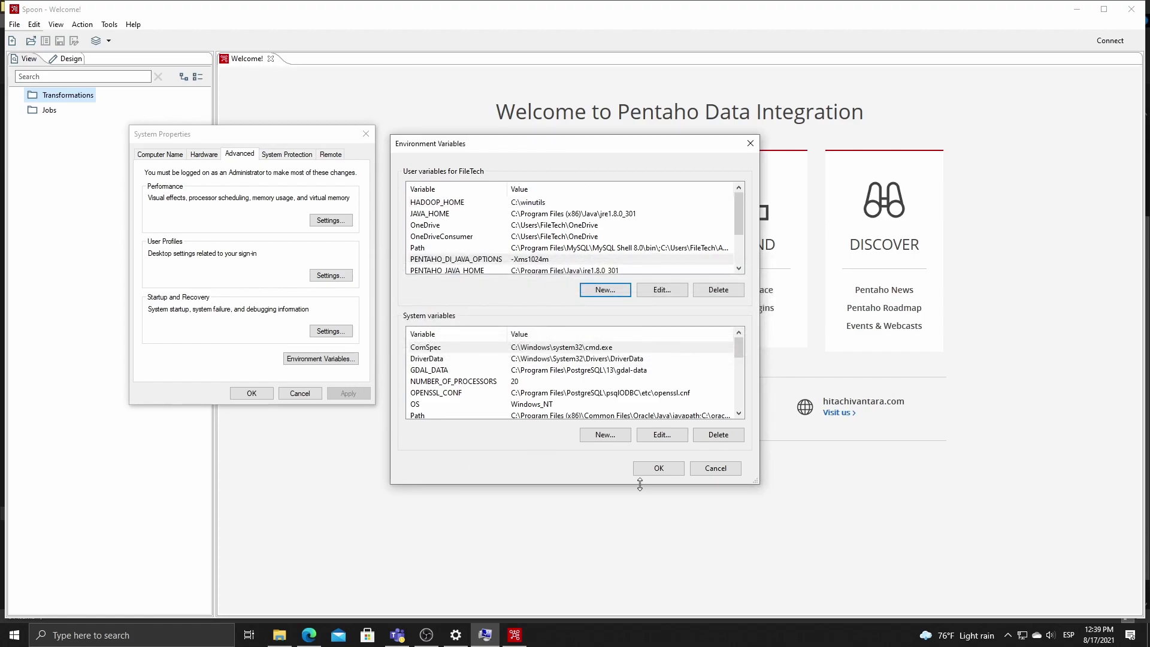
{"action": "left_click", "coordinate": [658, 467]}
{"action": "left_click", "coordinate": [257, 395]}
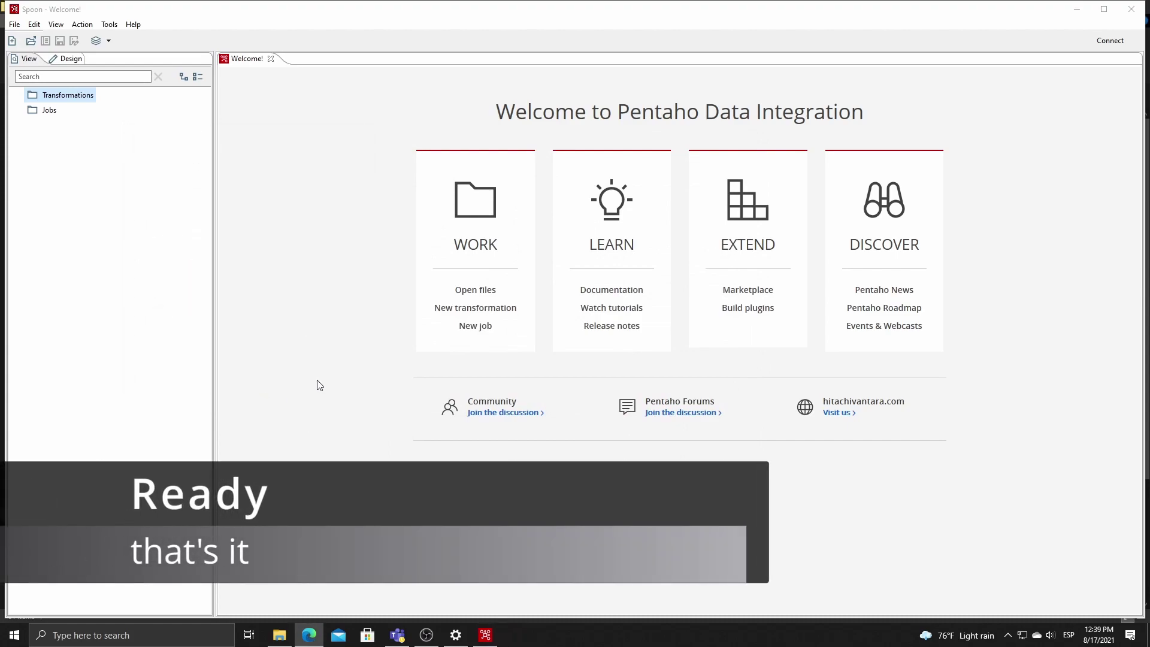